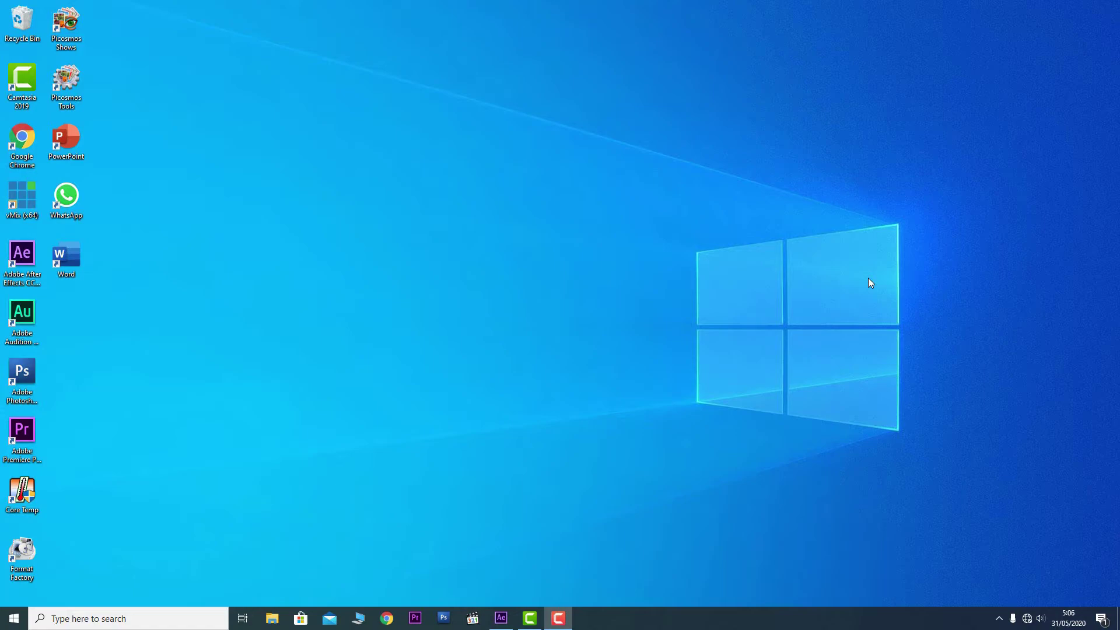
Switch to After Effects, open the Wedding 05 project from the tutorial folder, and dismiss the Resolve Fonts dialog
{"action": "left_click", "coordinate": [501, 618]}
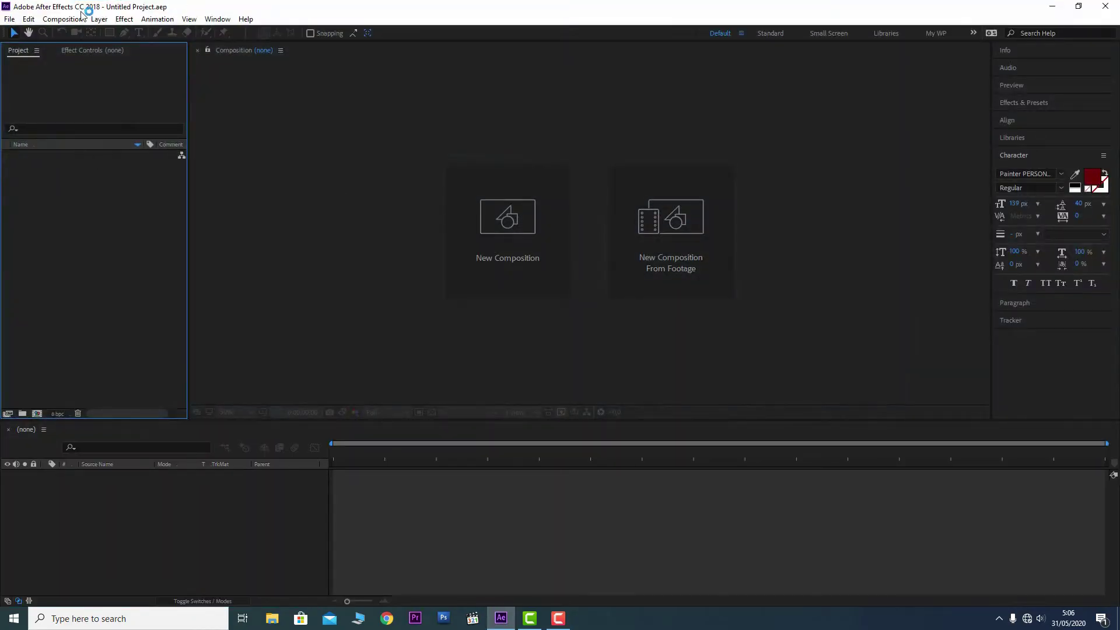
{"action": "left_click", "coordinate": [10, 20]}
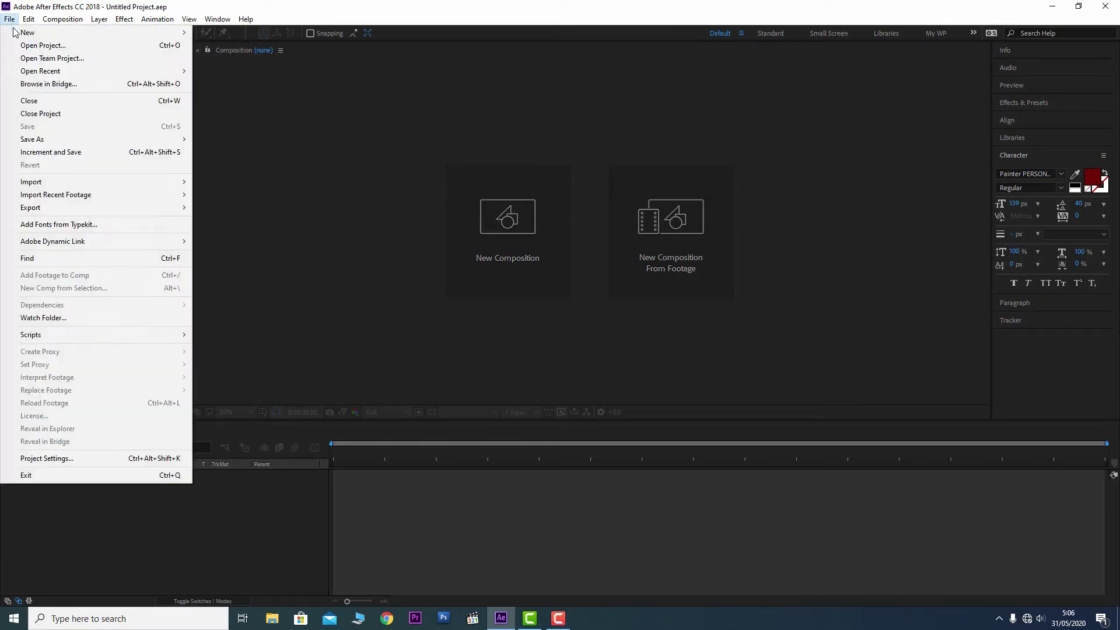
{"action": "left_click", "coordinate": [64, 46]}
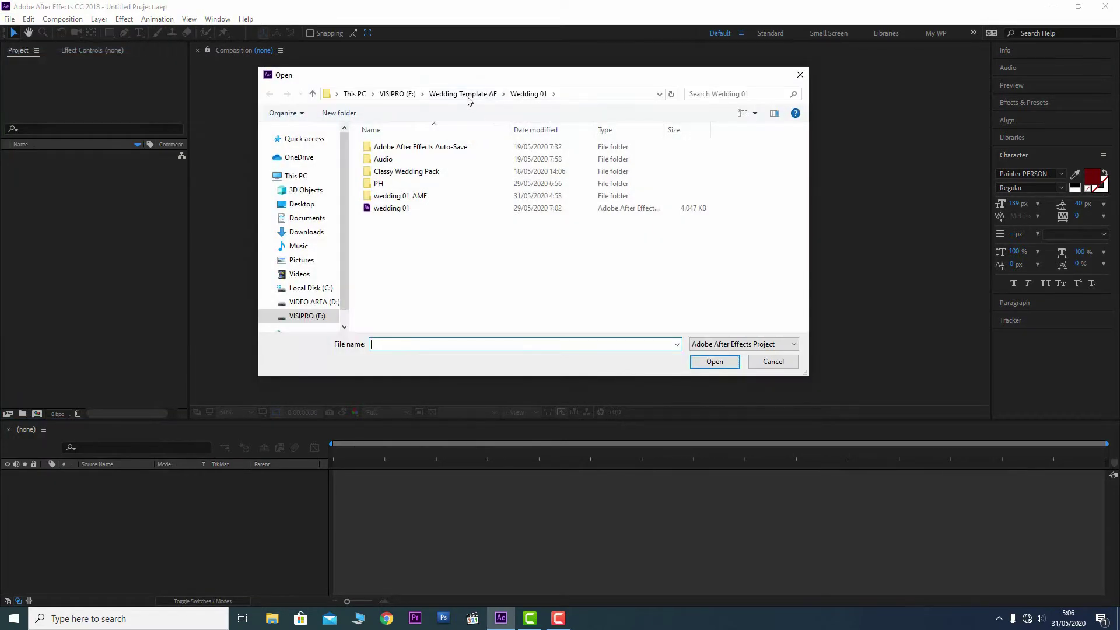
{"action": "left_click", "coordinate": [467, 94]}
{"action": "double_click", "coordinate": [415, 159]}
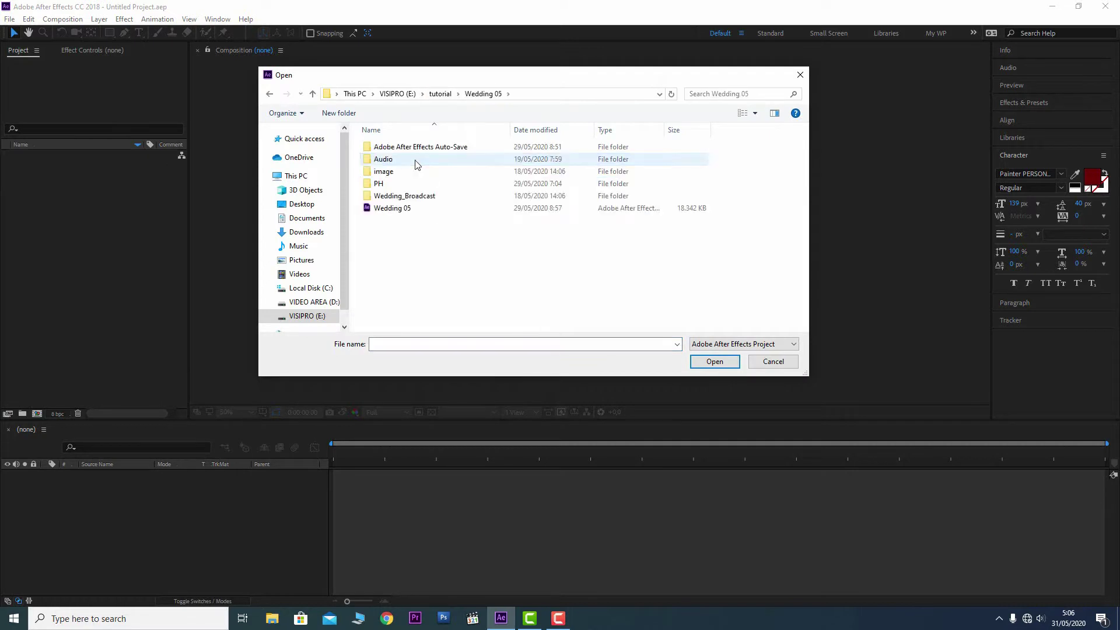
{"action": "left_click", "coordinate": [407, 207]}
{"action": "left_click", "coordinate": [719, 362]}
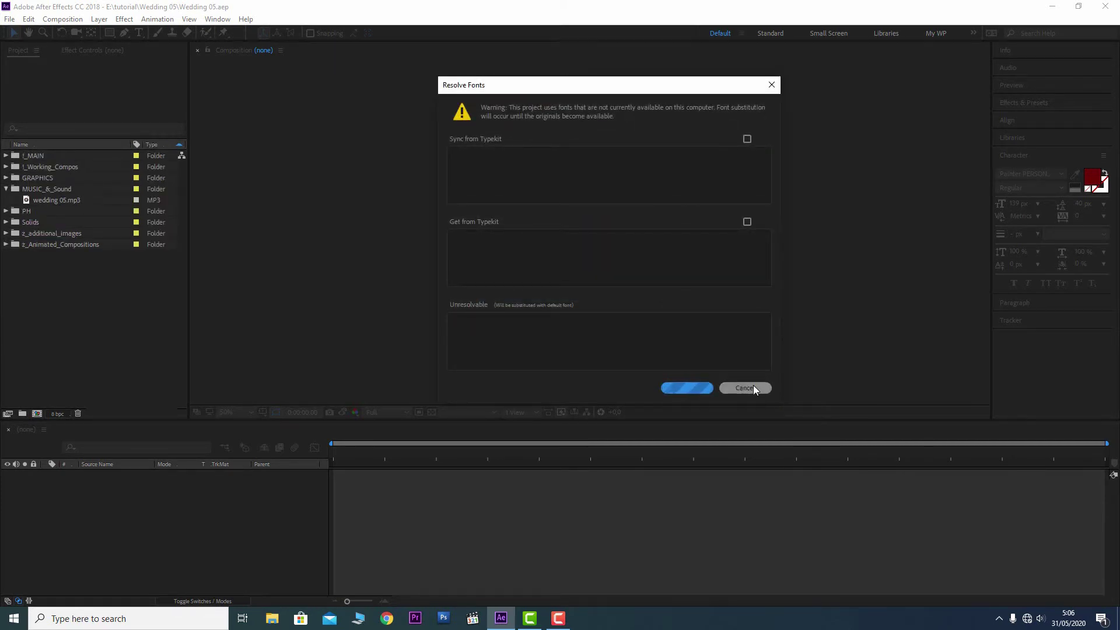
{"action": "left_click_drag", "start_coordinate": [583, 87], "coordinate": [537, 142]}
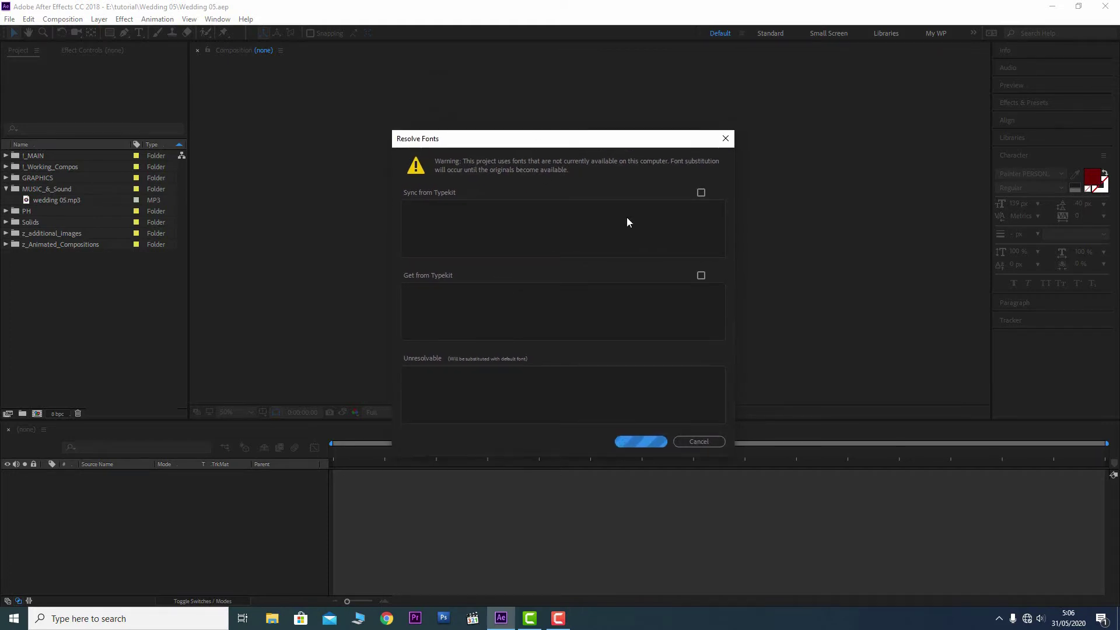
{"action": "left_click", "coordinate": [699, 442]}
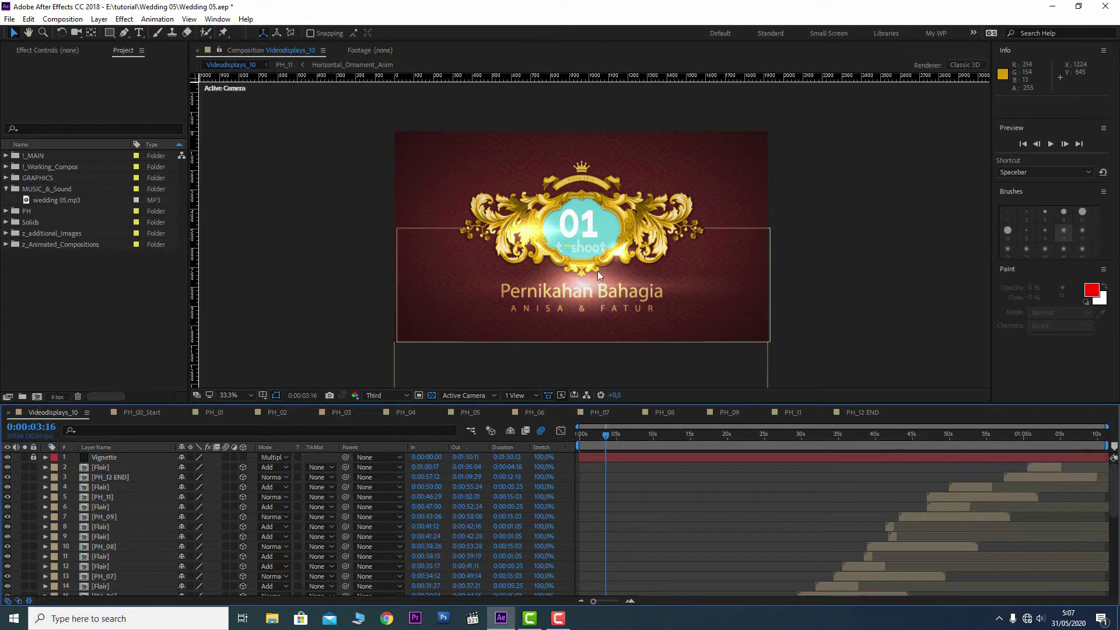
Preview the Videodisplays_10 composition at several times and examine the photo placeholders in PH_07
{"action": "left_click_drag", "start_coordinate": [610, 435], "coordinate": [669, 449]}
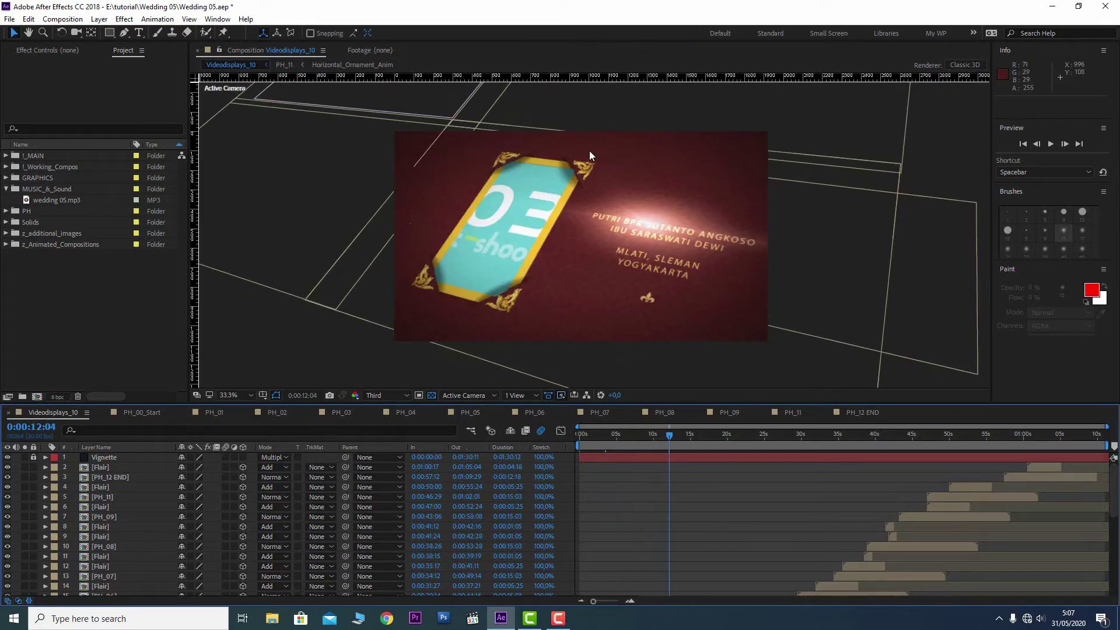
{"action": "left_click_drag", "start_coordinate": [670, 441], "coordinate": [787, 443]}
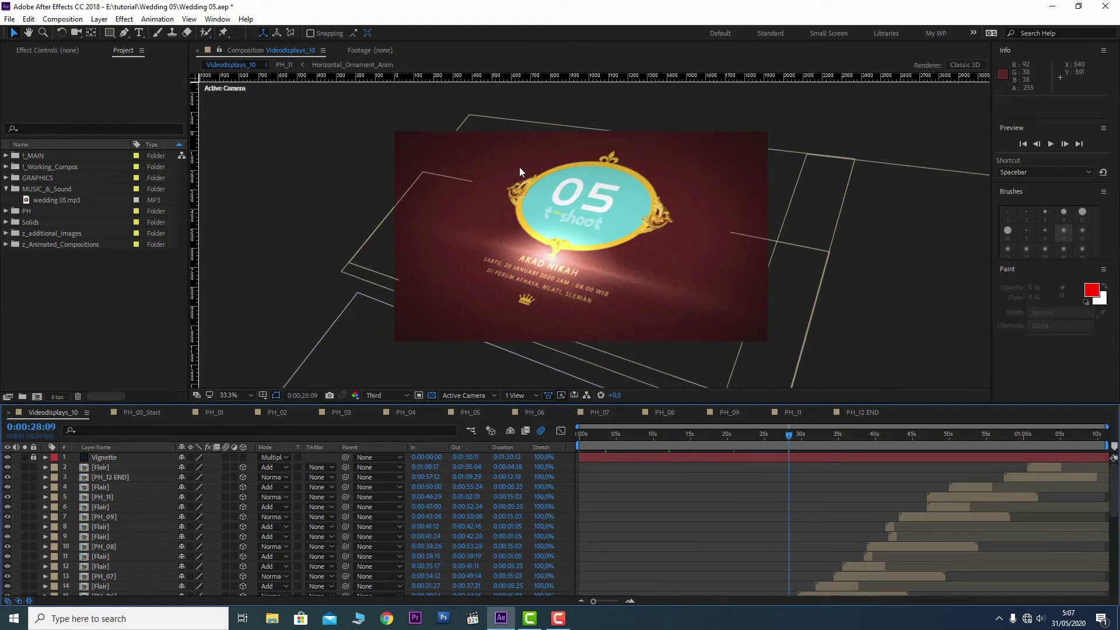
{"action": "left_click_drag", "start_coordinate": [789, 435], "coordinate": [580, 439]}
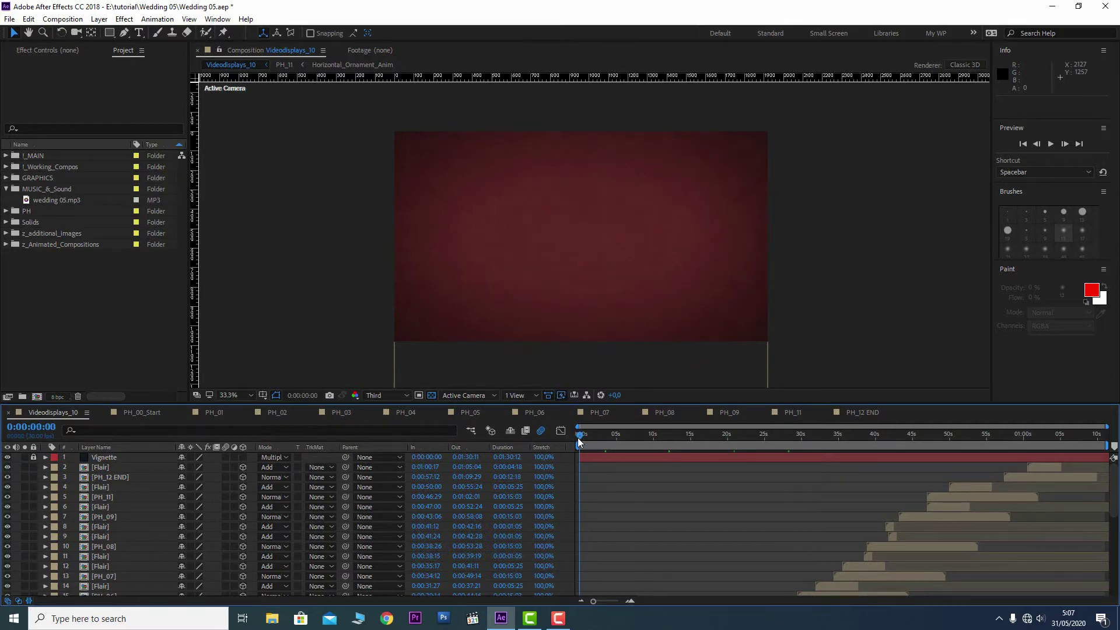
{"action": "left_click", "coordinate": [599, 413]}
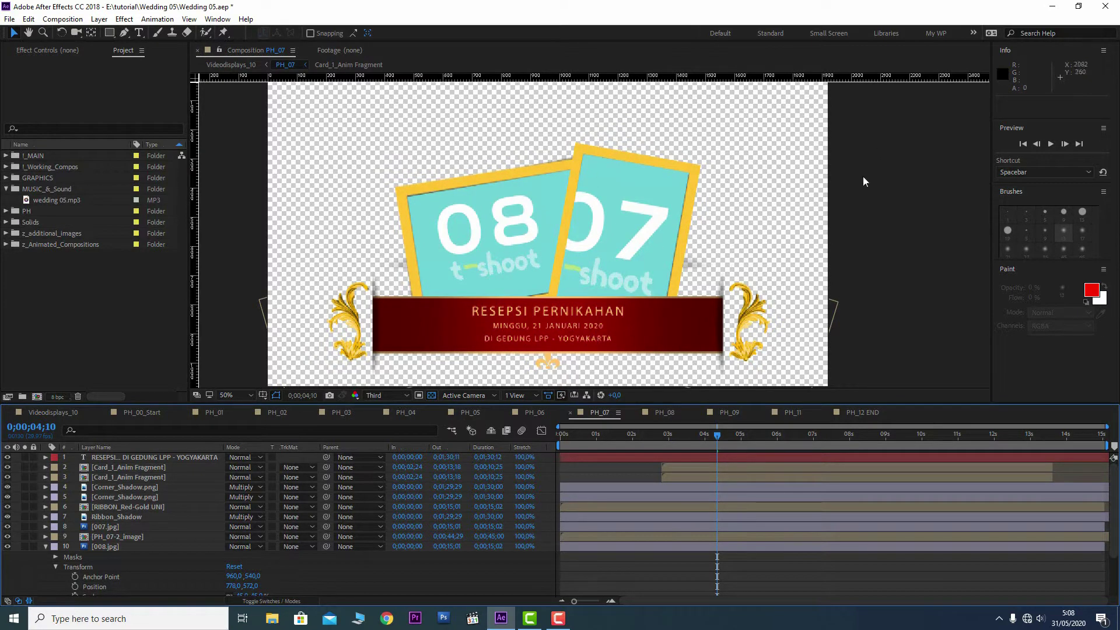
{"action": "left_click_drag", "start_coordinate": [717, 436], "coordinate": [844, 446]}
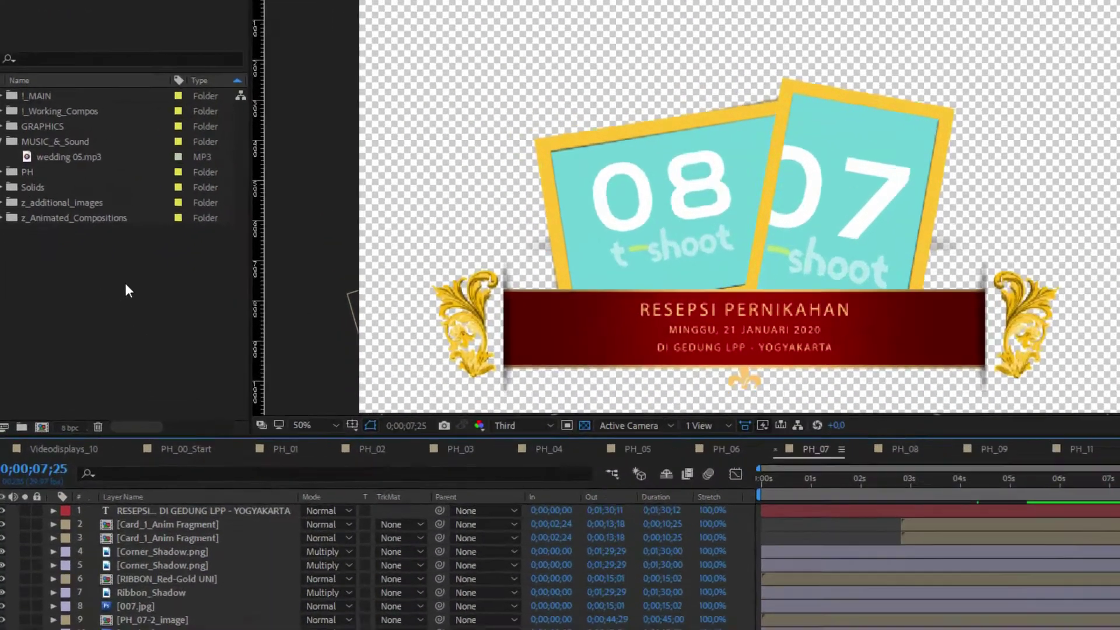
Import the photos 01 through 15 from the image folder in Documents as separate footage items
{"action": "right_click", "coordinate": [70, 284]}
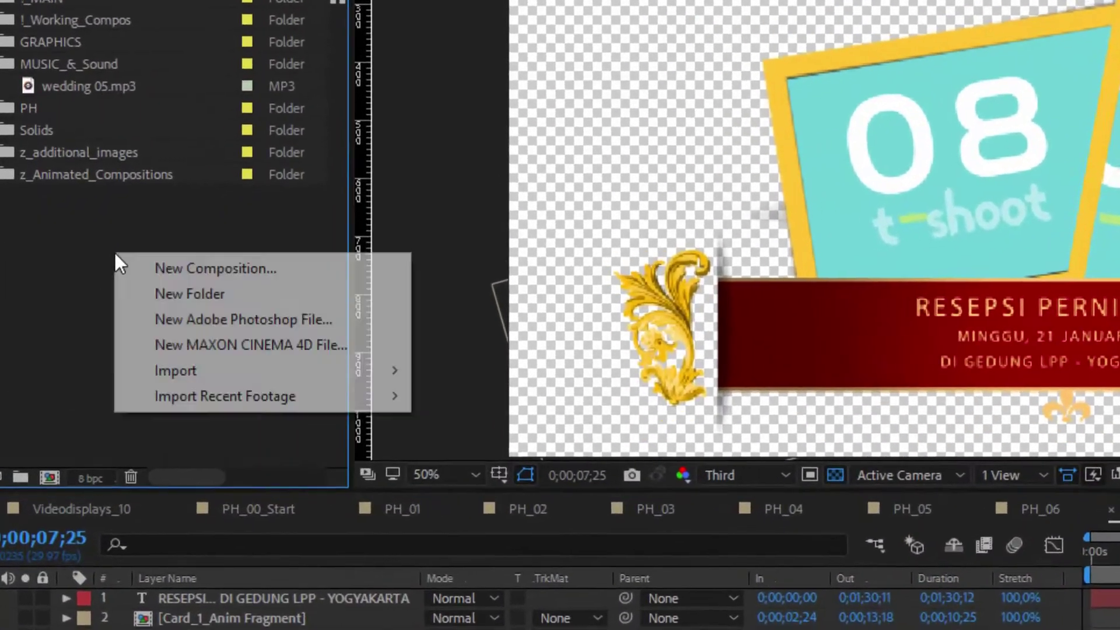
{"action": "mouse_move", "coordinate": [218, 371]}
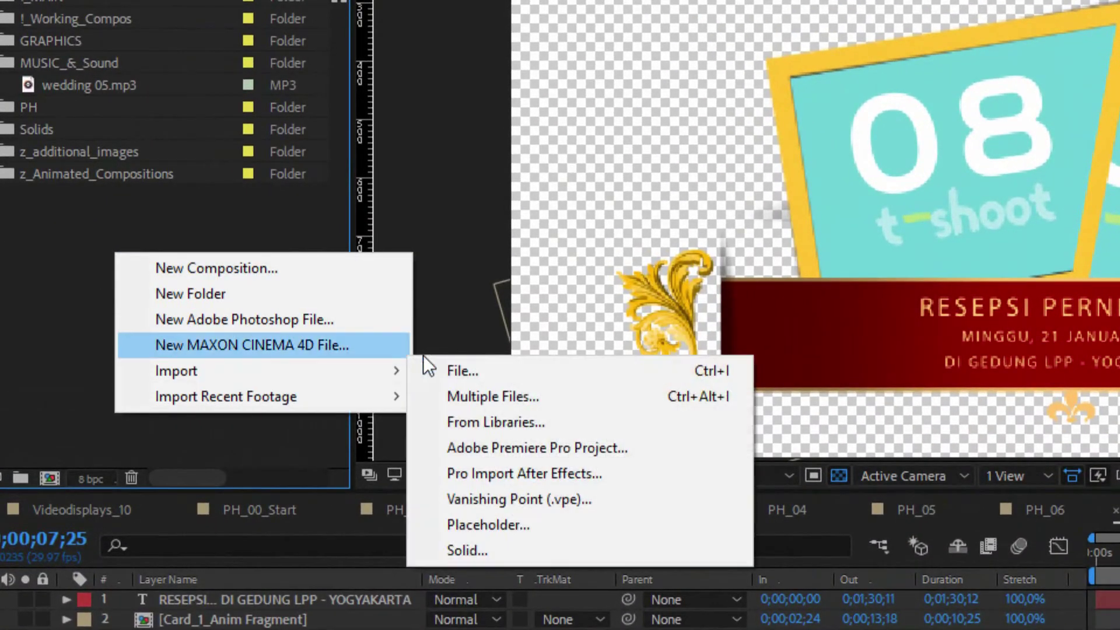
{"action": "left_click", "coordinate": [465, 371]}
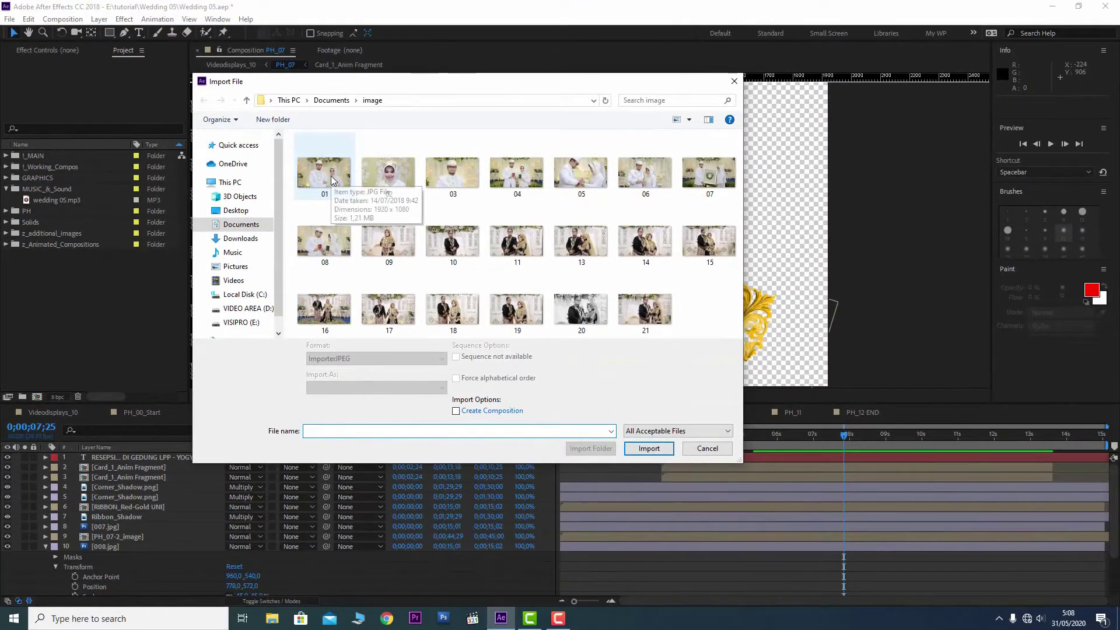
{"action": "left_click", "coordinate": [333, 179]}
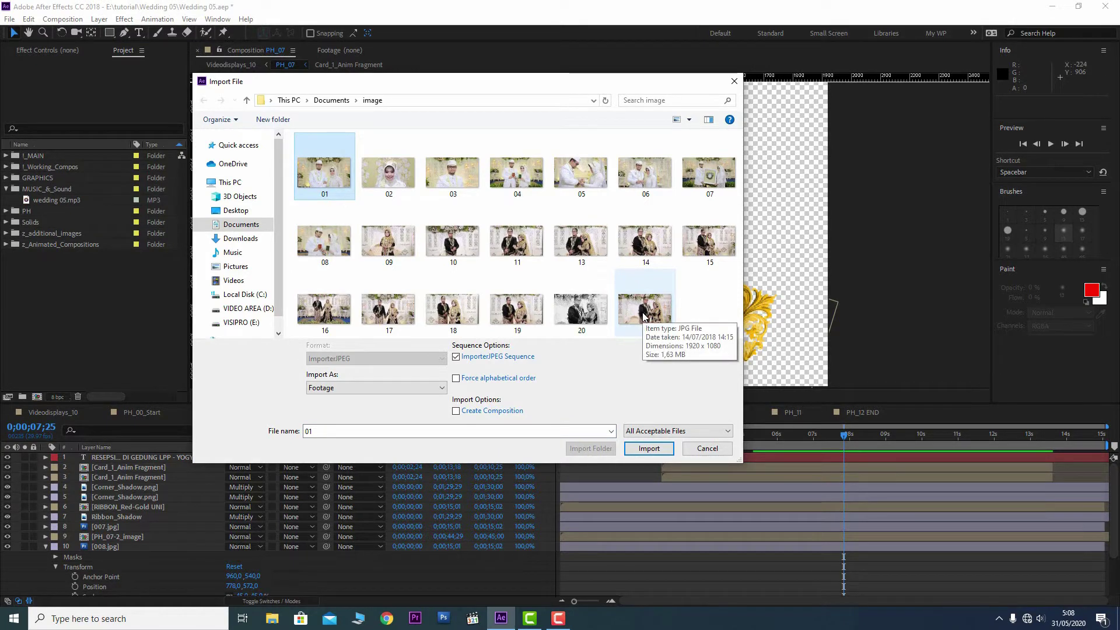
{"action": "left_click", "coordinate": [709, 239], "text": "shift"}
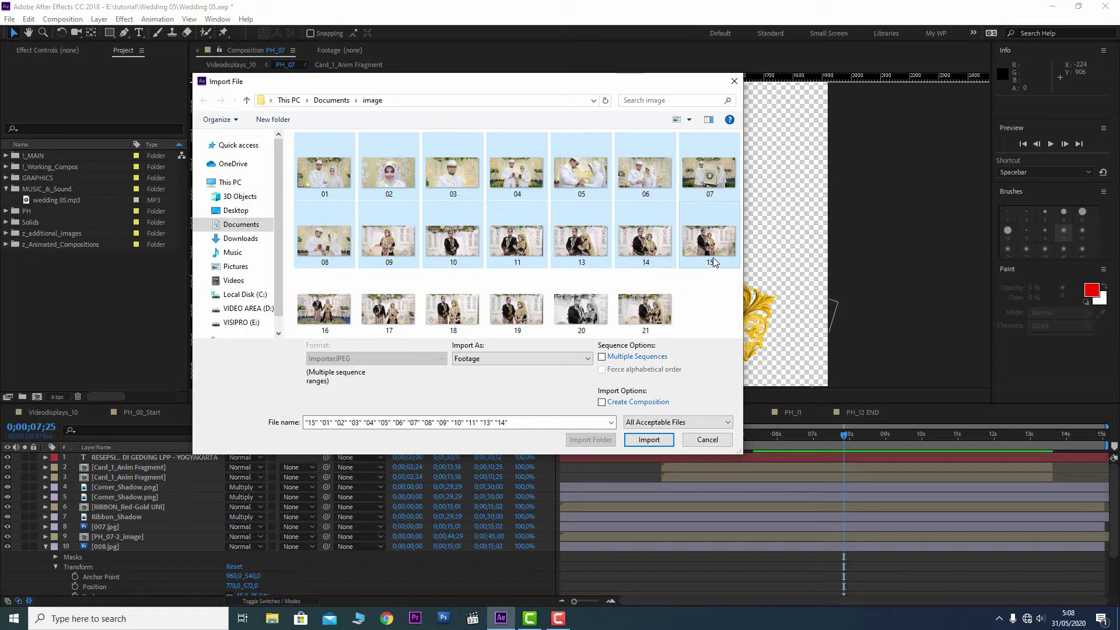
{"action": "left_click", "coordinate": [649, 439]}
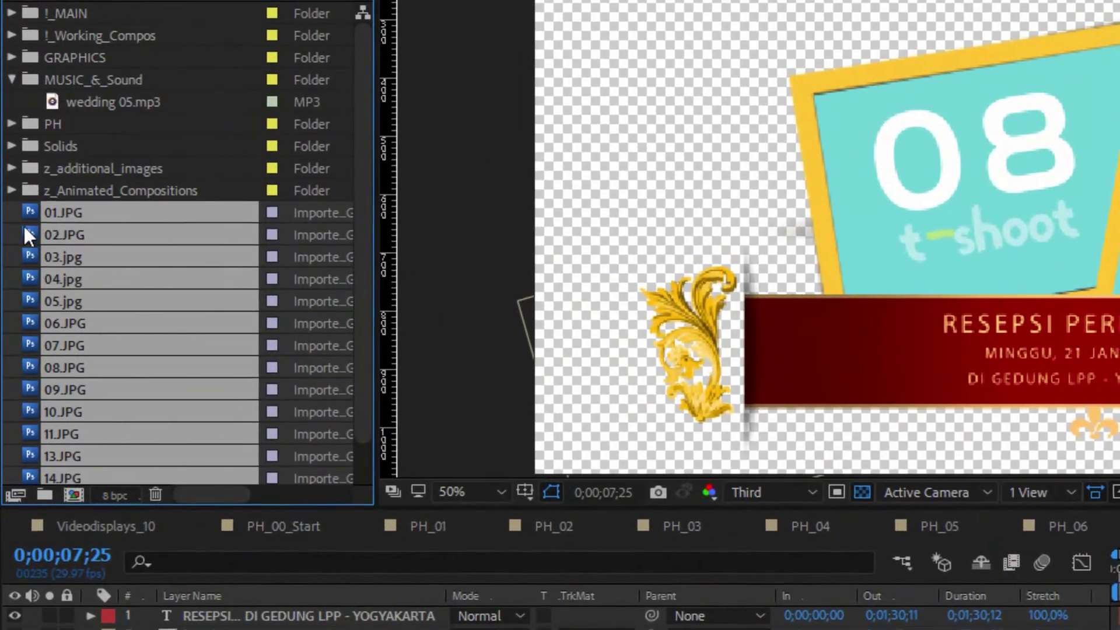
Create a new project folder named image
{"action": "left_click", "coordinate": [45, 497]}
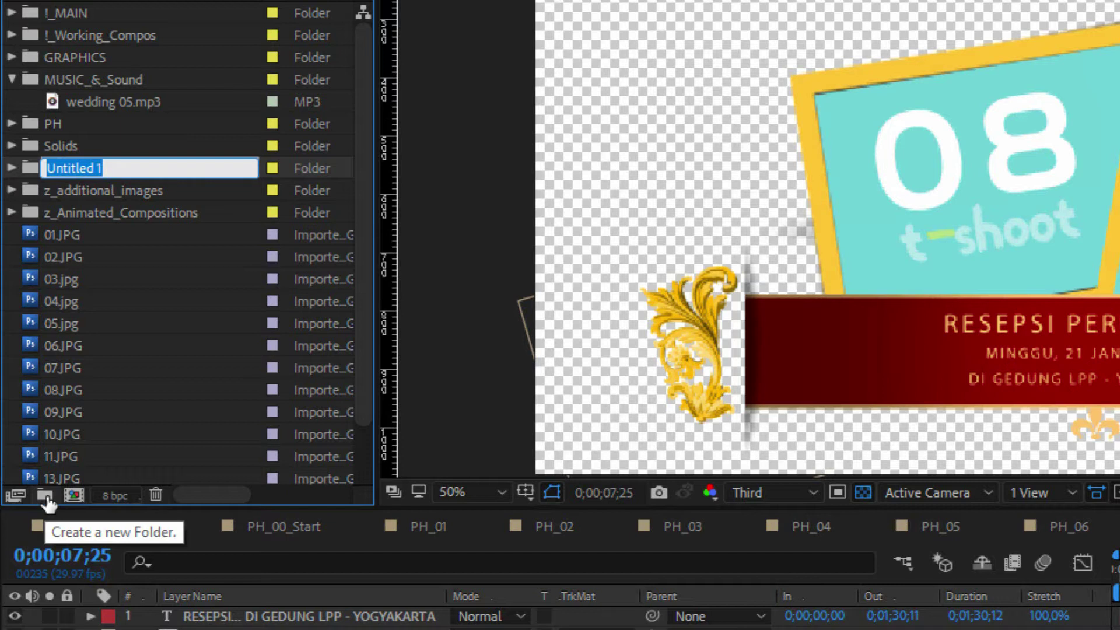
{"action": "type", "text": "i"}
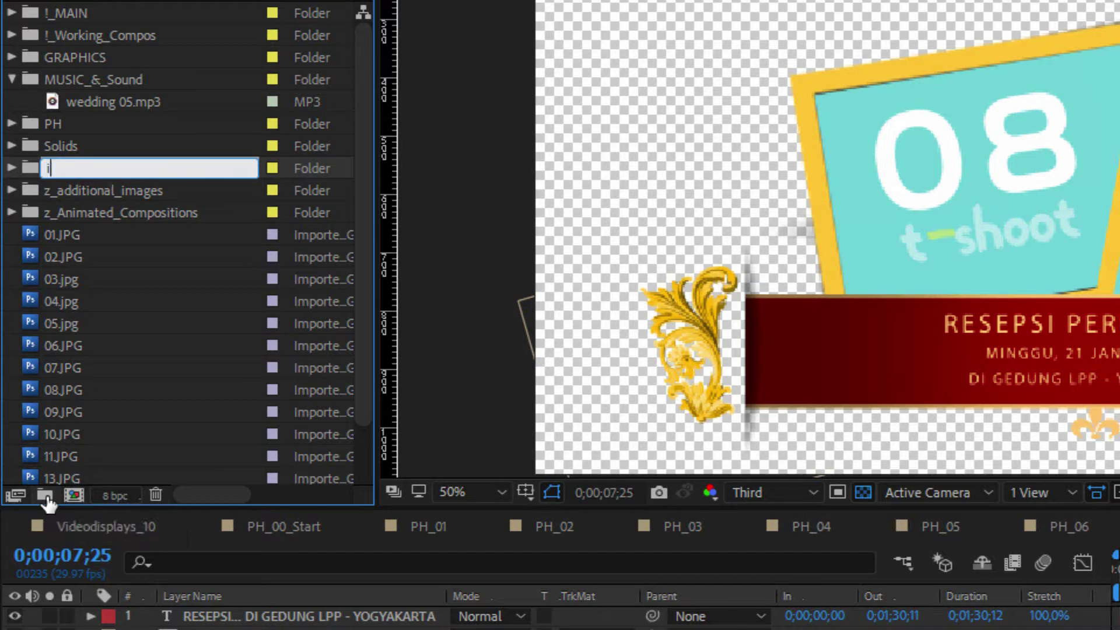
{"action": "type", "text": "mage"}
Move all the imported photos, 01.JPG through 15.JPG, into the image folder
{"action": "left_click", "coordinate": [92, 231]}
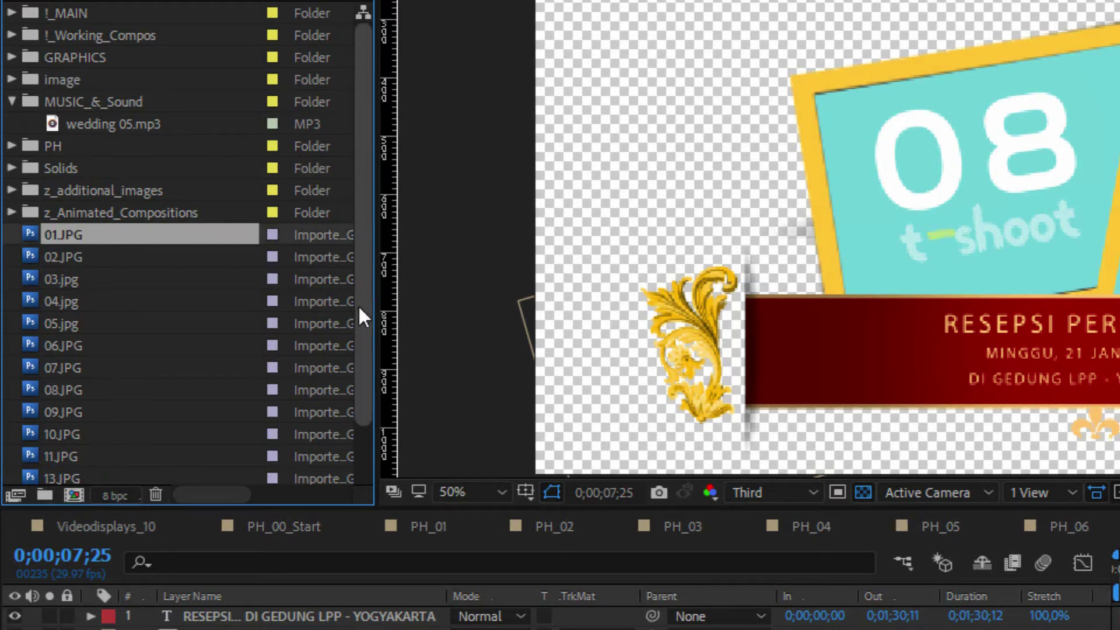
{"action": "scroll", "coordinate": [361, 350], "scroll_direction": "down", "scroll_amount": 3}
{"action": "left_click", "coordinate": [75, 456], "text": "shift"}
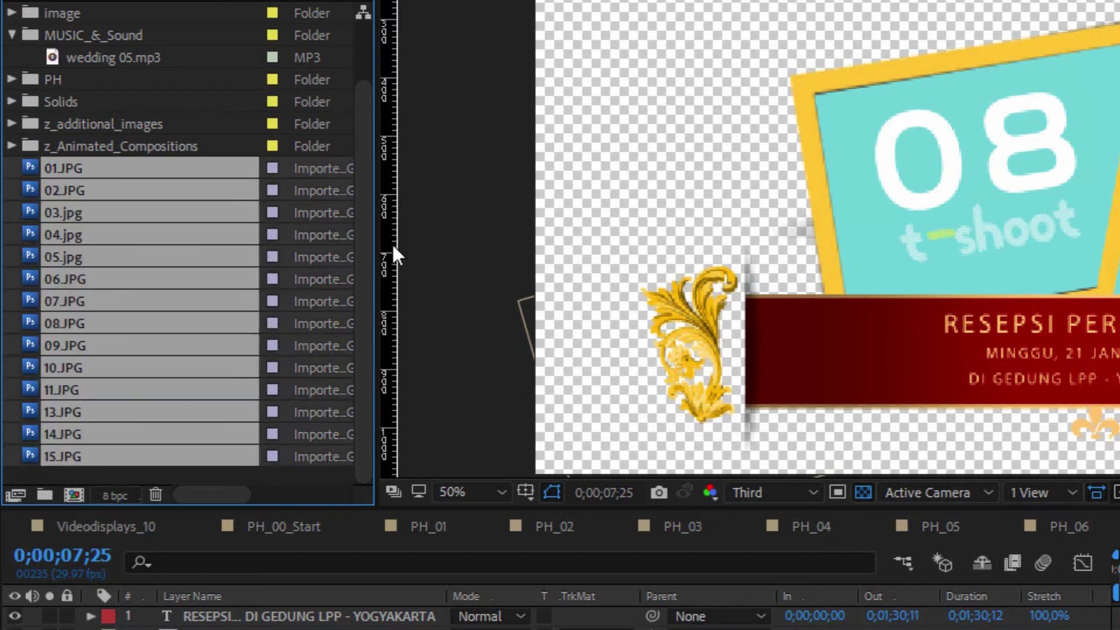
{"action": "left_click_drag", "start_coordinate": [367, 121], "coordinate": [367, 60]}
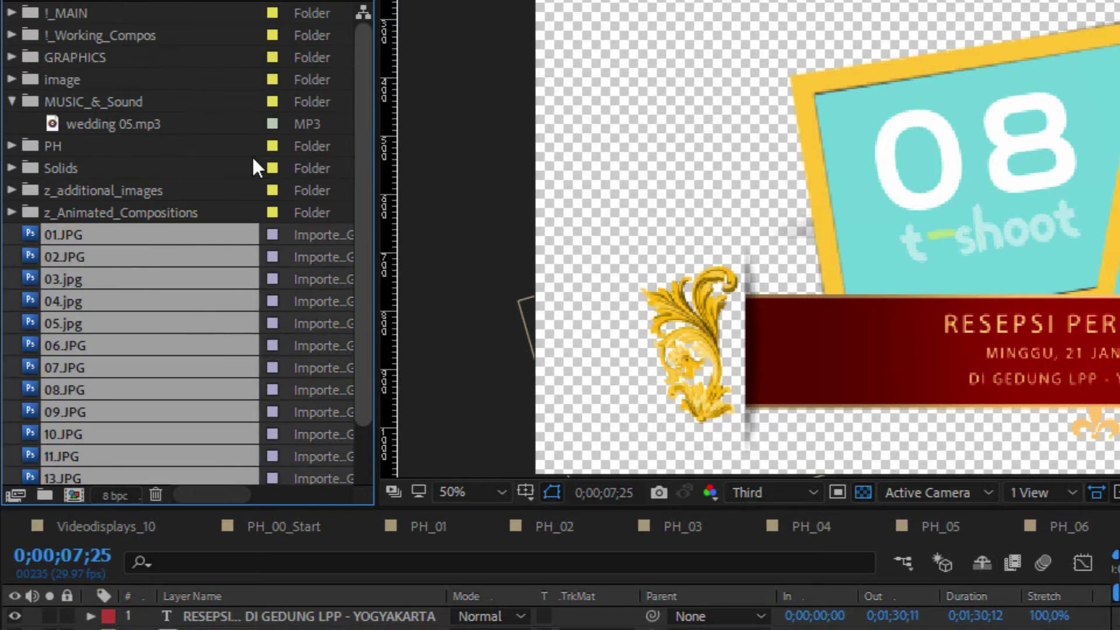
{"action": "left_click_drag", "start_coordinate": [141, 233], "coordinate": [72, 80]}
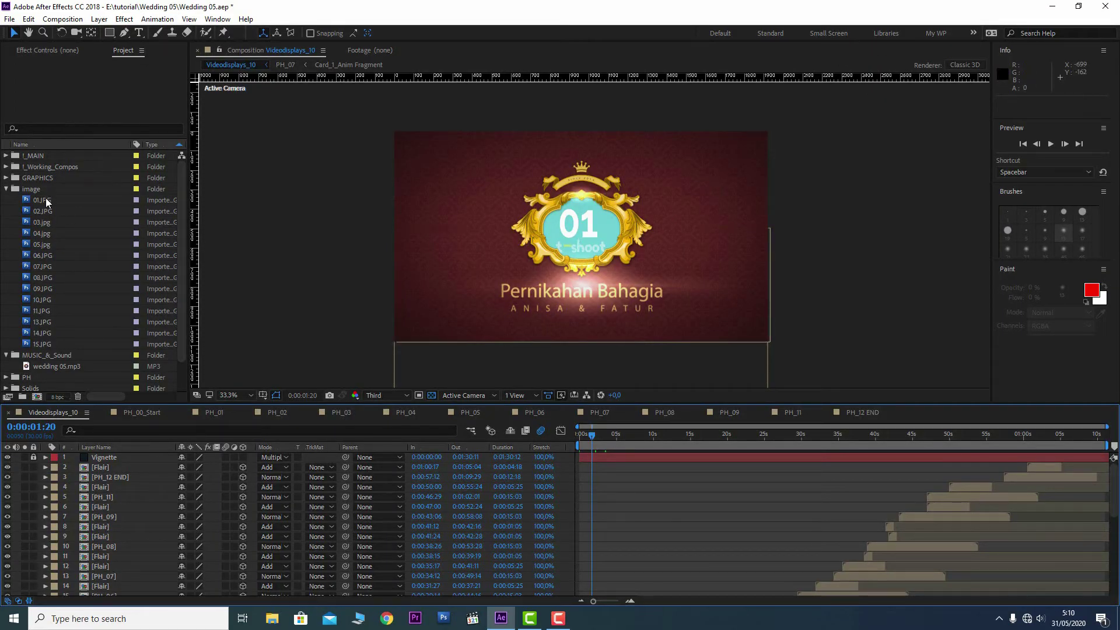
In PH_00_Start, add 01.JPG as a layer directly below the 001.jpg placeholder and delete the placeholder layer
{"action": "left_click", "coordinate": [47, 200]}
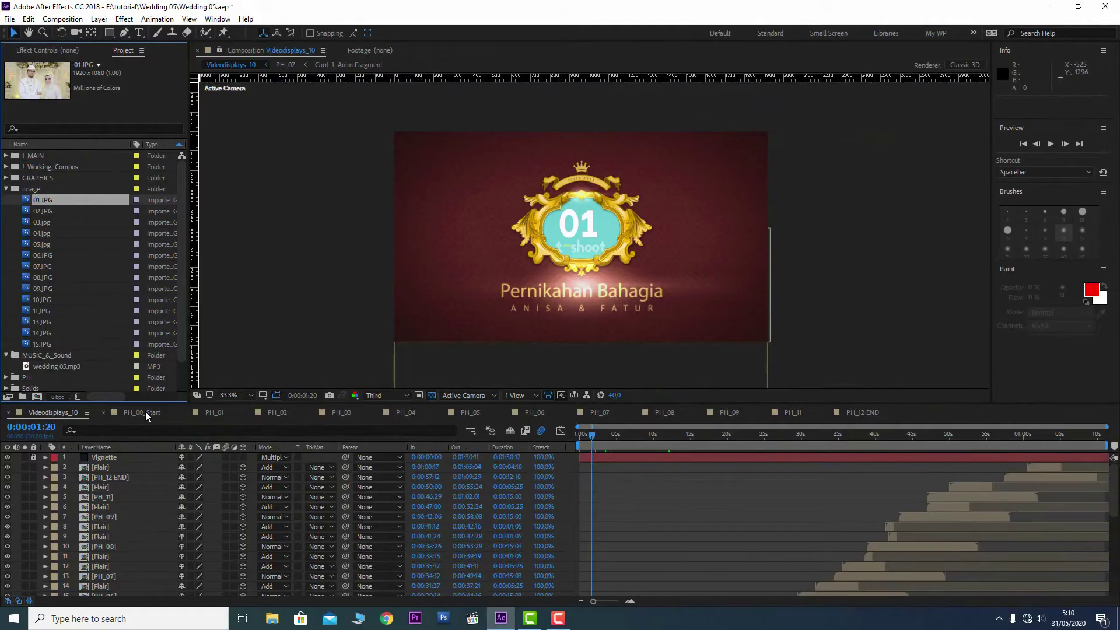
{"action": "left_click", "coordinate": [284, 494]}
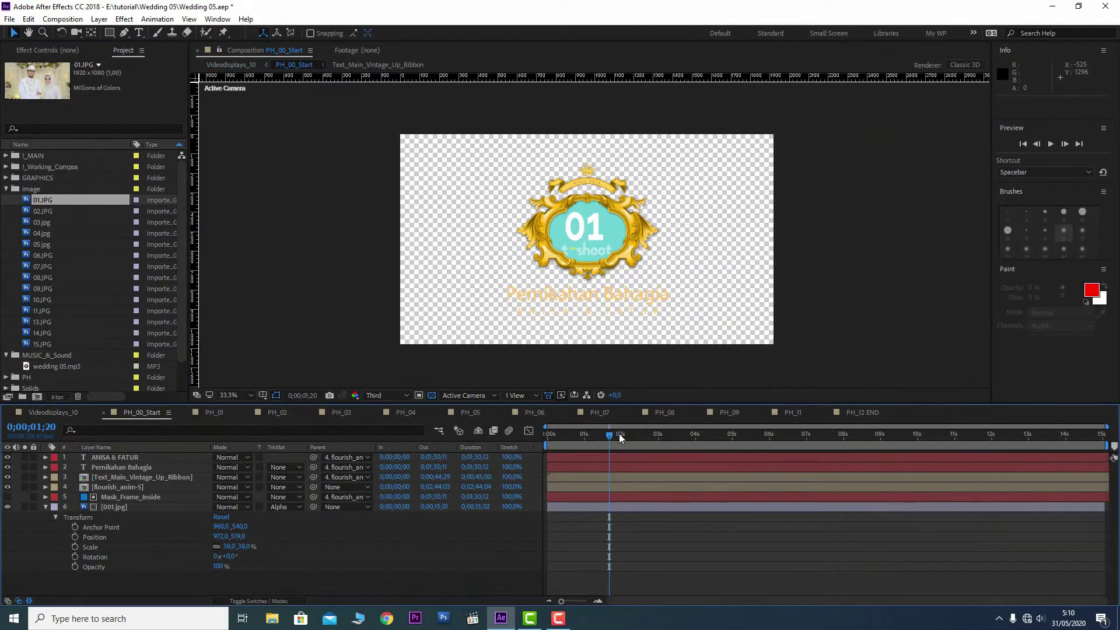
{"action": "left_click_drag", "start_coordinate": [608, 439], "coordinate": [653, 437]}
{"action": "left_click", "coordinate": [151, 511]}
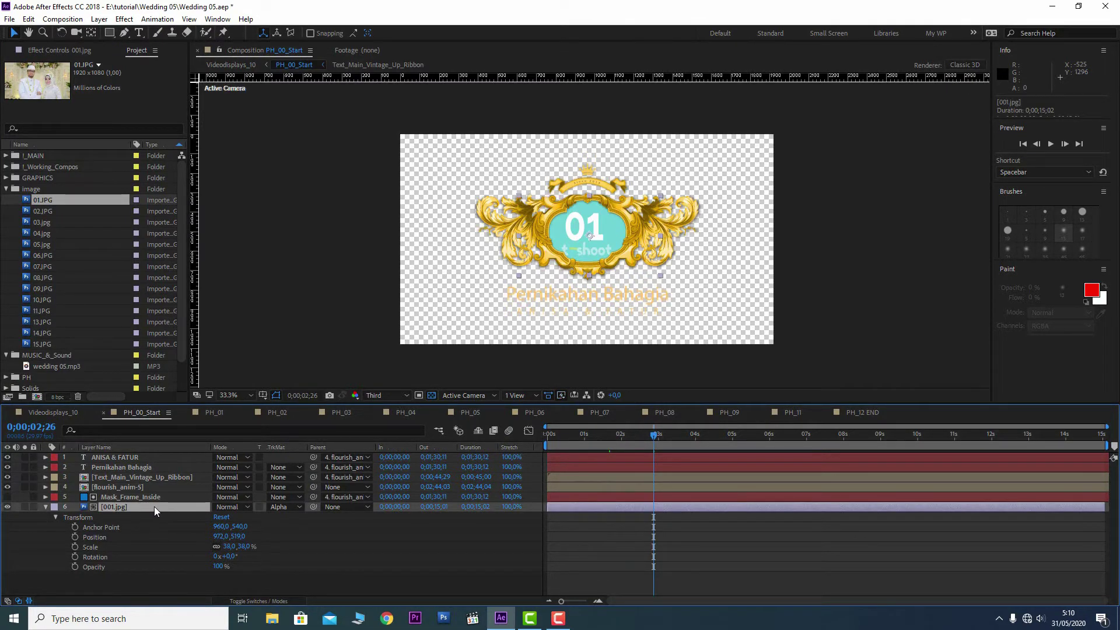
{"action": "left_click_drag", "start_coordinate": [63, 204], "coordinate": [121, 512]}
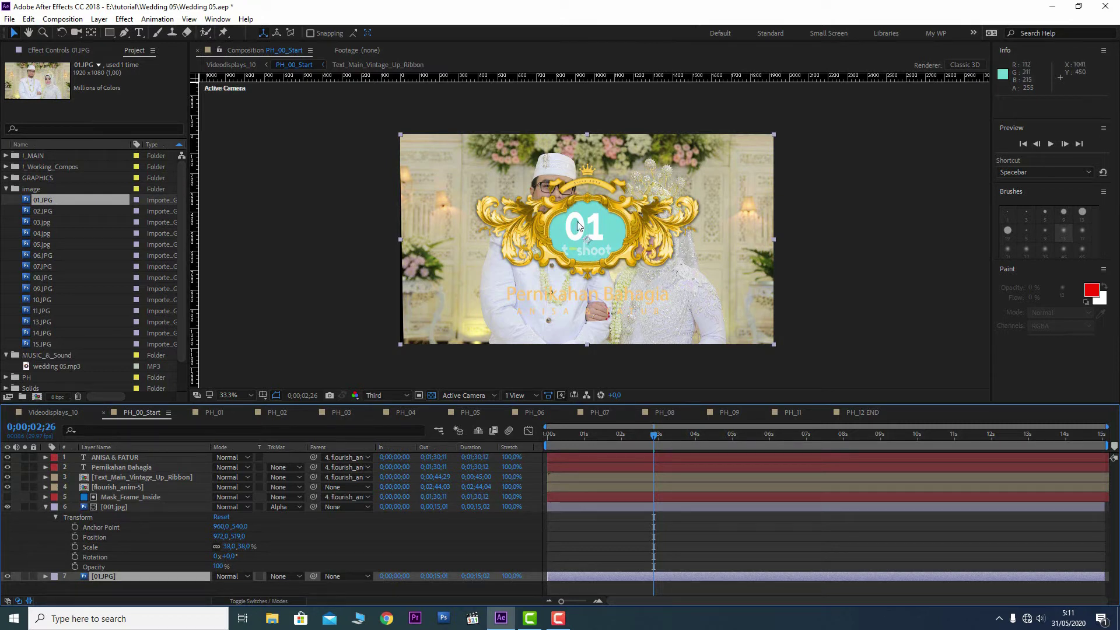
{"action": "left_click", "coordinate": [124, 507]}
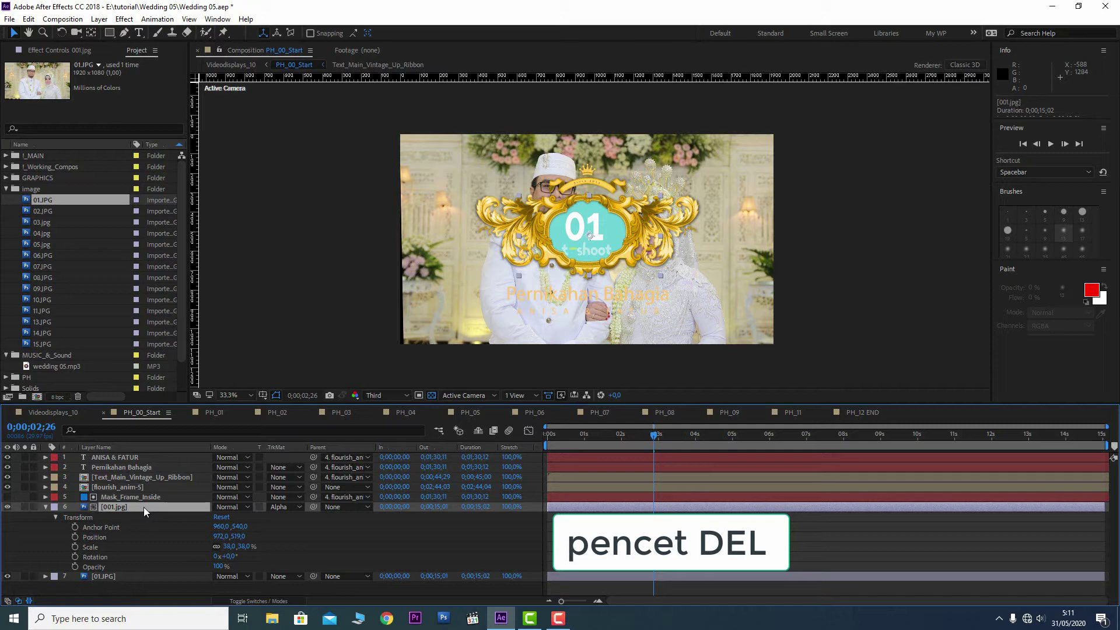
{"action": "key", "text": "Delete"}
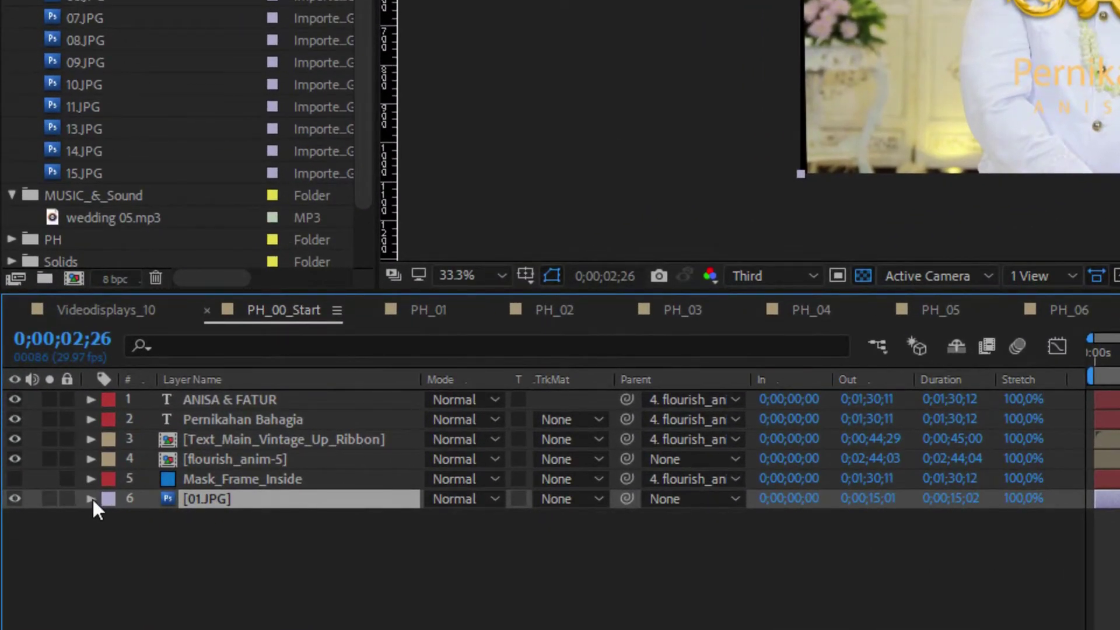
Scale the 01.JPG layer down to 31% so the couple fits inside the gold frame
{"action": "left_click", "coordinate": [91, 499]}
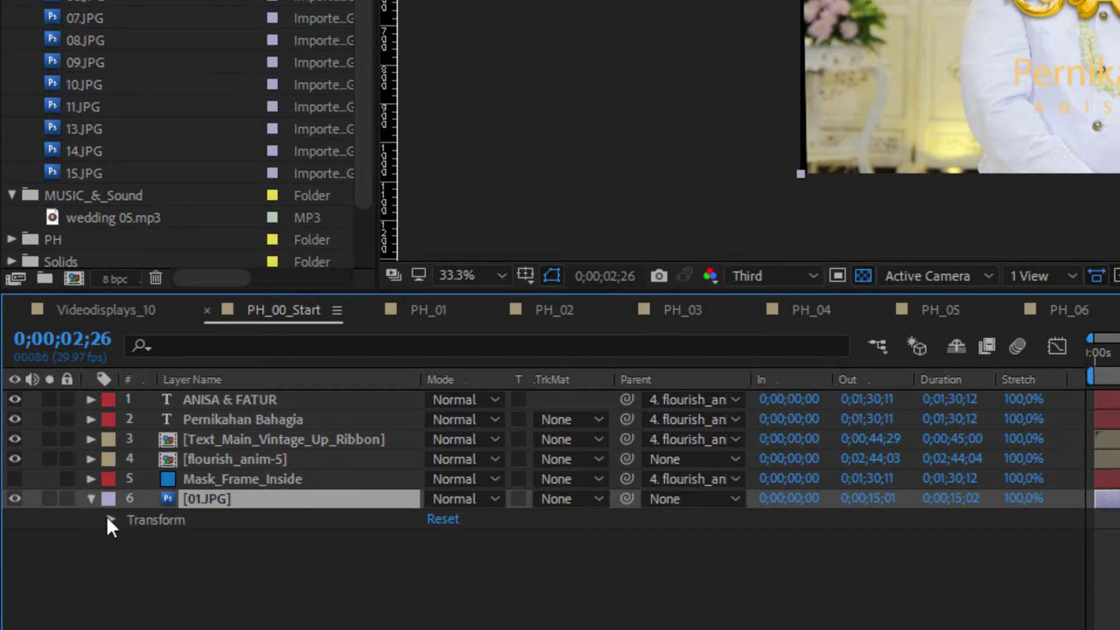
{"action": "left_click", "coordinate": [110, 519]}
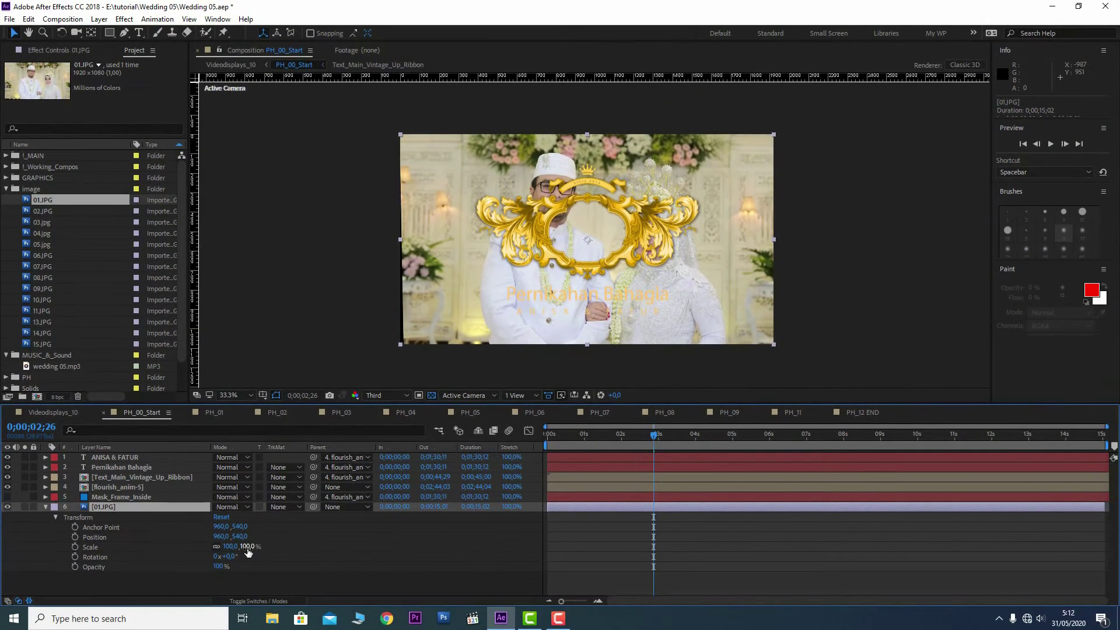
{"action": "left_click_drag", "start_coordinate": [484, 578], "coordinate": [473, 582]}
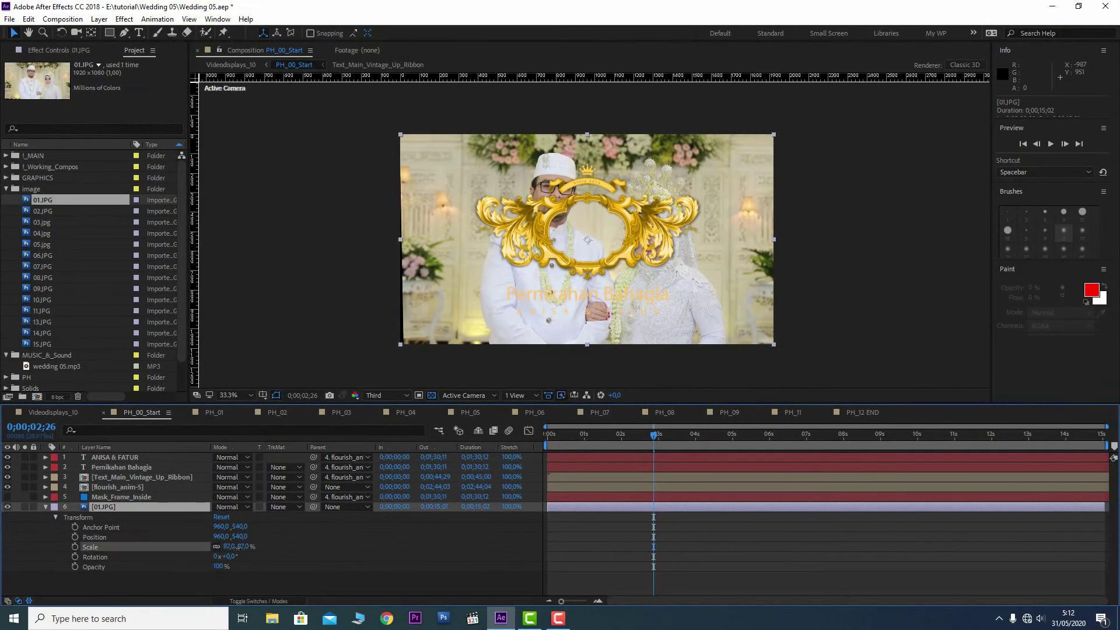
{"action": "left_click_drag", "start_coordinate": [236, 548], "coordinate": [209, 551]}
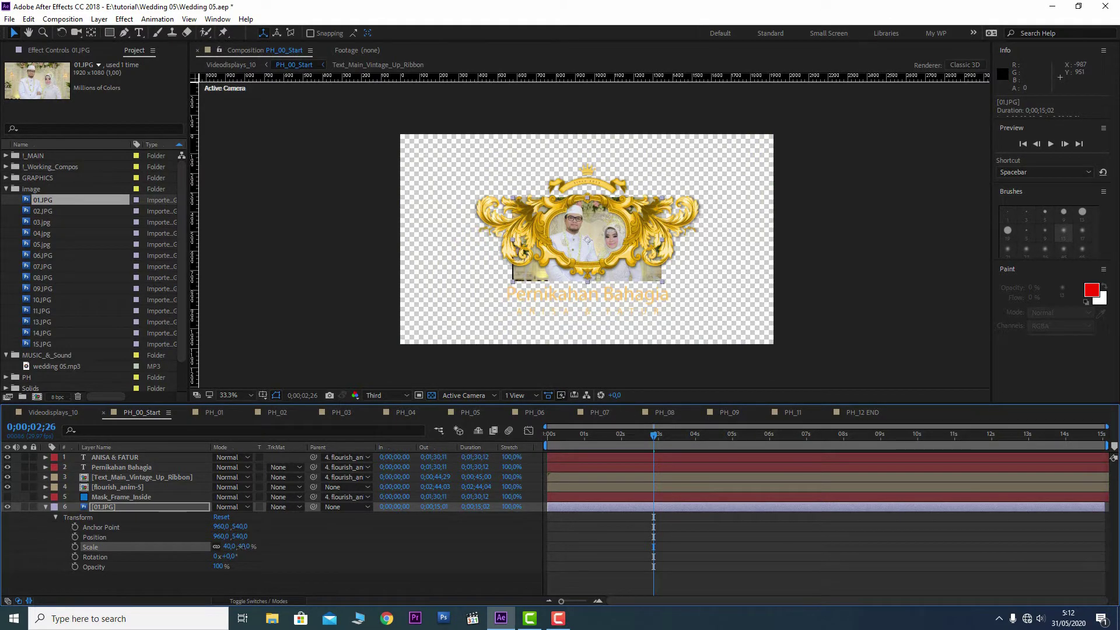
{"action": "left_click_drag", "start_coordinate": [242, 547], "coordinate": [236, 547]}
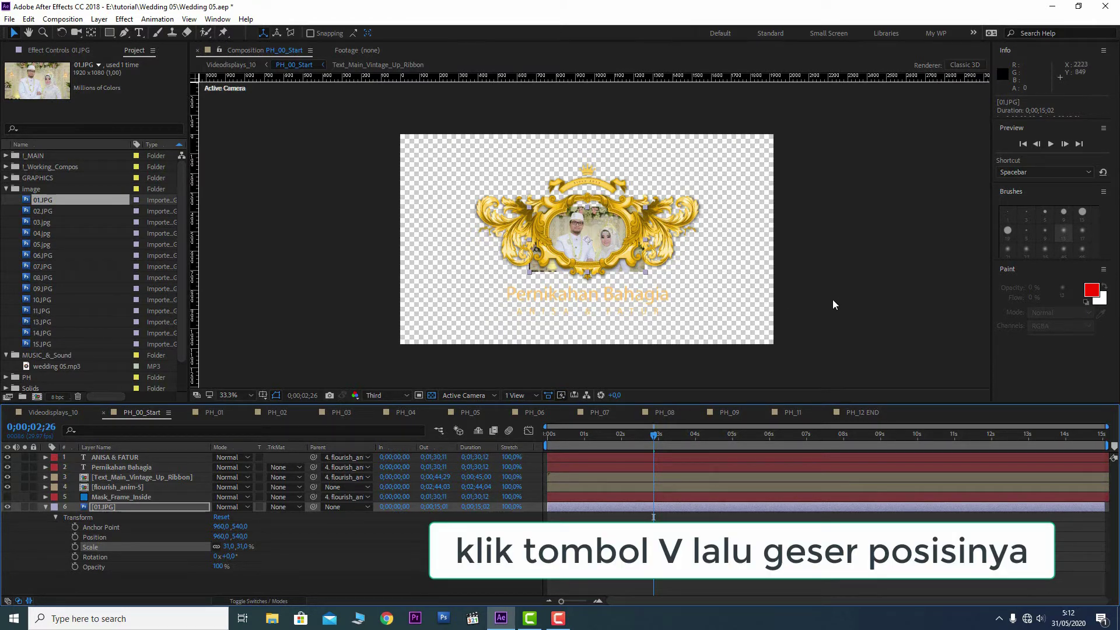
Nudge the 01.JPG layer up to position 960, 501 so the couple sits properly inside the gold frame
{"action": "key", "text": "Up"}
{"action": "key", "text": "Up"}
{"action": "key", "text": "Up"}
{"action": "key", "text": "Up"}
{"action": "key", "text": "Up"}
{"action": "key", "text": "Up"}
{"action": "key", "text": "Up"}
{"action": "key", "text": "Up"}
{"action": "key", "text": "Up"}
{"action": "key", "text": "Up"}
{"action": "key", "text": "Up"}
{"action": "key", "text": "Up"}
{"action": "key", "text": "Up"}
{"action": "key", "text": "Up"}
{"action": "key", "text": "Up"}
{"action": "key", "text": "Up"}
{"action": "key", "text": "Up"}
{"action": "key", "text": "Up"}
{"action": "key", "text": "Up"}
{"action": "key", "text": "Up"}
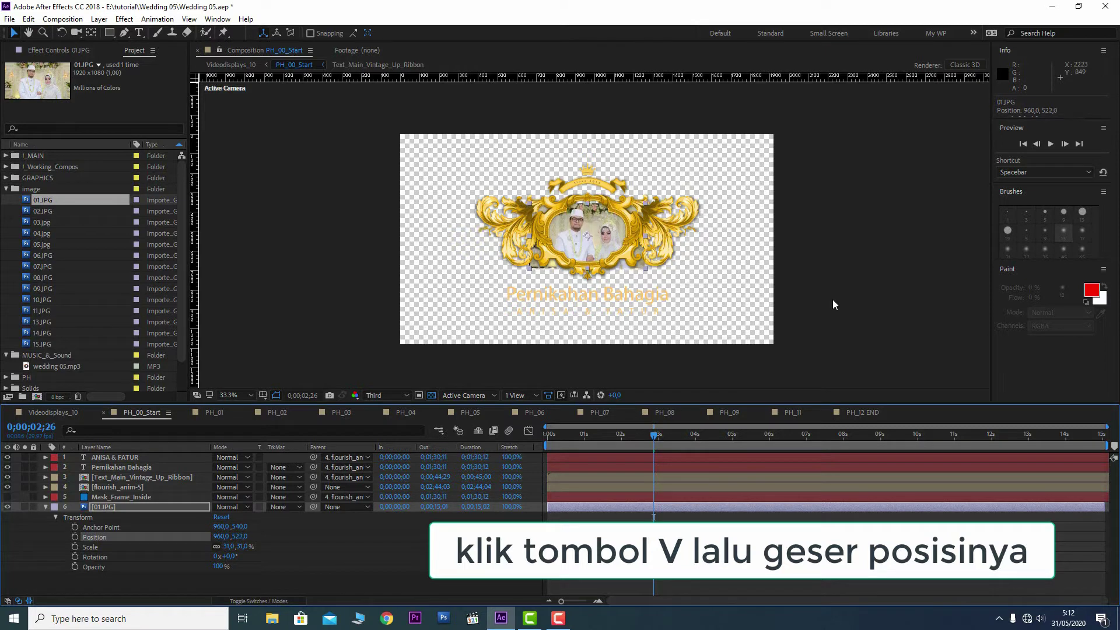
{"action": "key", "text": "Up"}
{"action": "key", "text": "Up"}
{"action": "key", "text": "Up"}
{"action": "key", "text": "Up"}
{"action": "key", "text": "Up"}
{"action": "key", "text": "Up"}
{"action": "key", "text": "Up"}
{"action": "key", "text": "Up"}
{"action": "key", "text": "Up"}
{"action": "key", "text": "Up"}
{"action": "key", "text": "Up"}
{"action": "key", "text": "Up"}
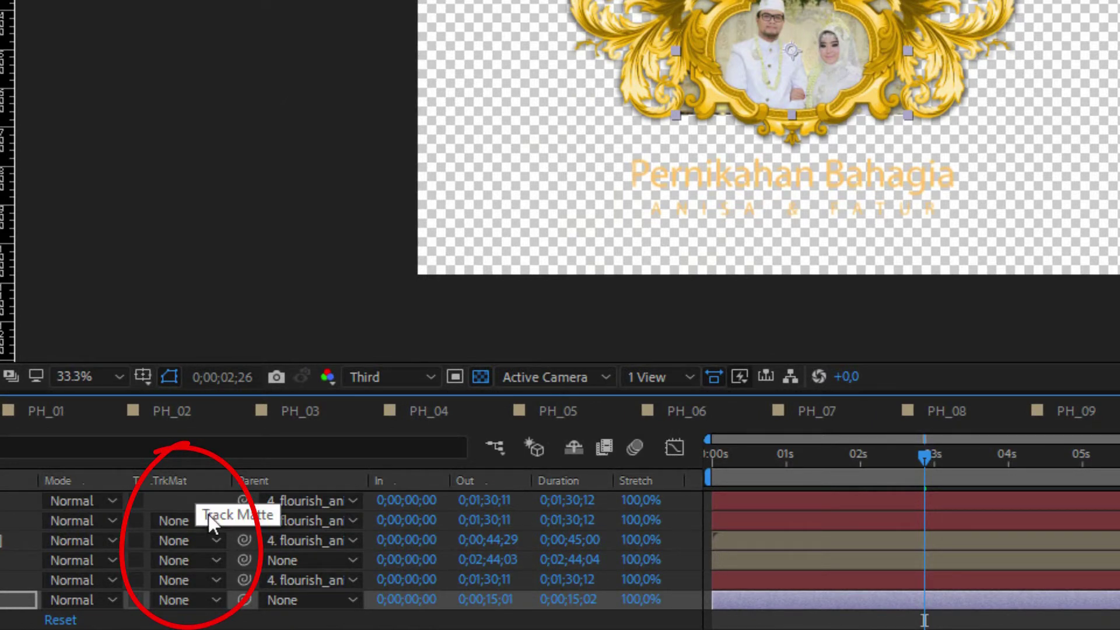
Set the 01.JPG layer's track matte to Alpha Matte "Mask_Frame_Inside" and check the clipped photo at 0;00;03;27
{"action": "left_click", "coordinate": [217, 595]}
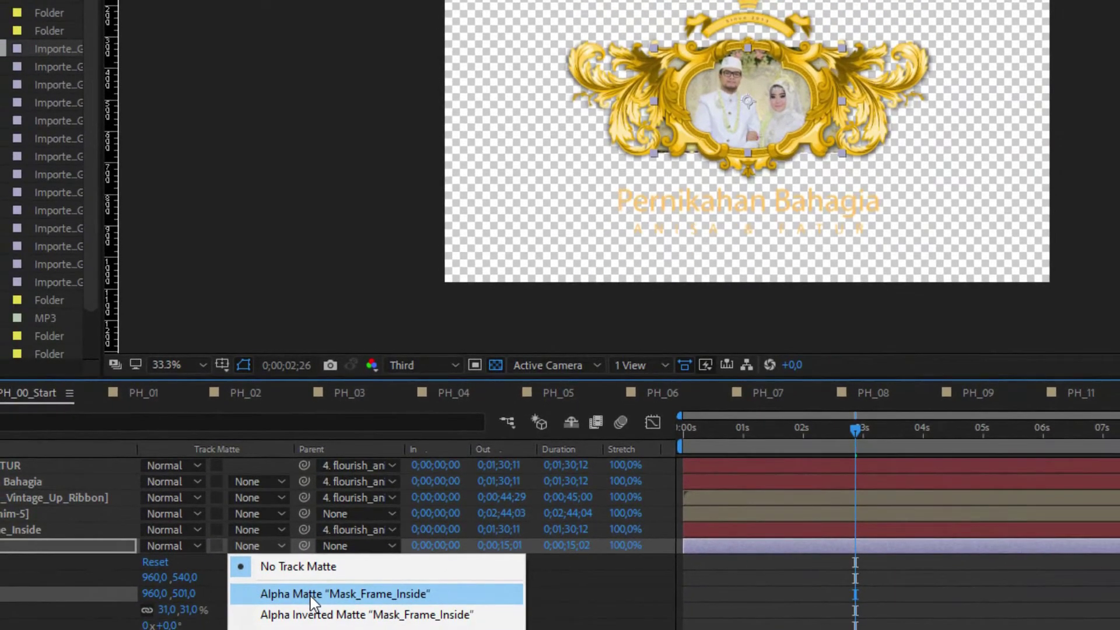
{"action": "left_click", "coordinate": [251, 629]}
{"action": "left_click", "coordinate": [35, 530]}
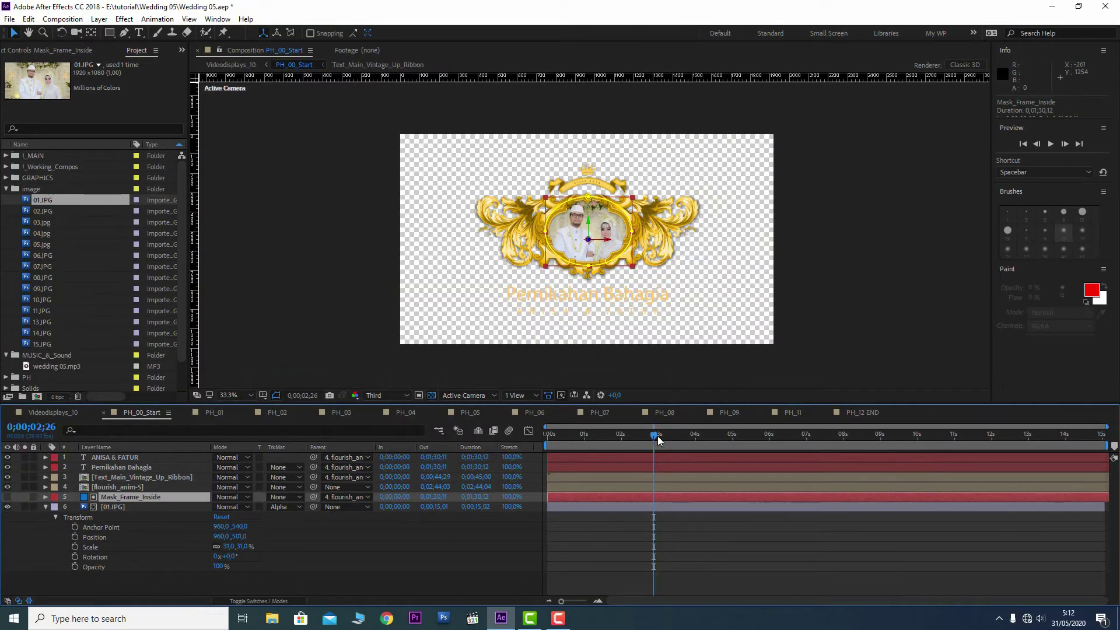
{"action": "left_click_drag", "start_coordinate": [658, 440], "coordinate": [691, 461]}
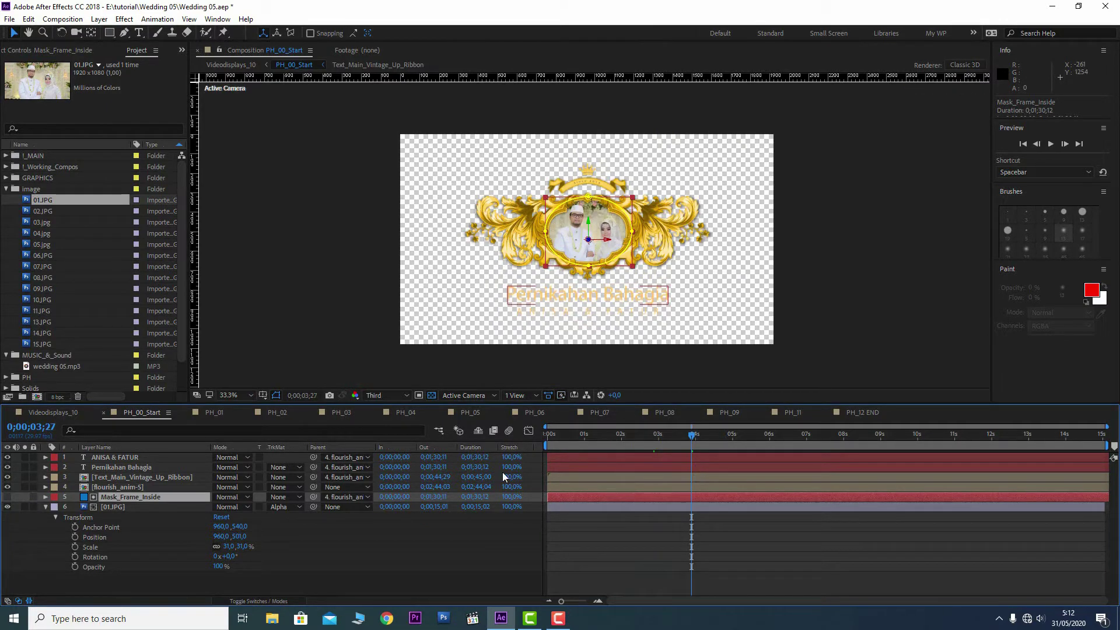
{"action": "left_click", "coordinate": [46, 506]}
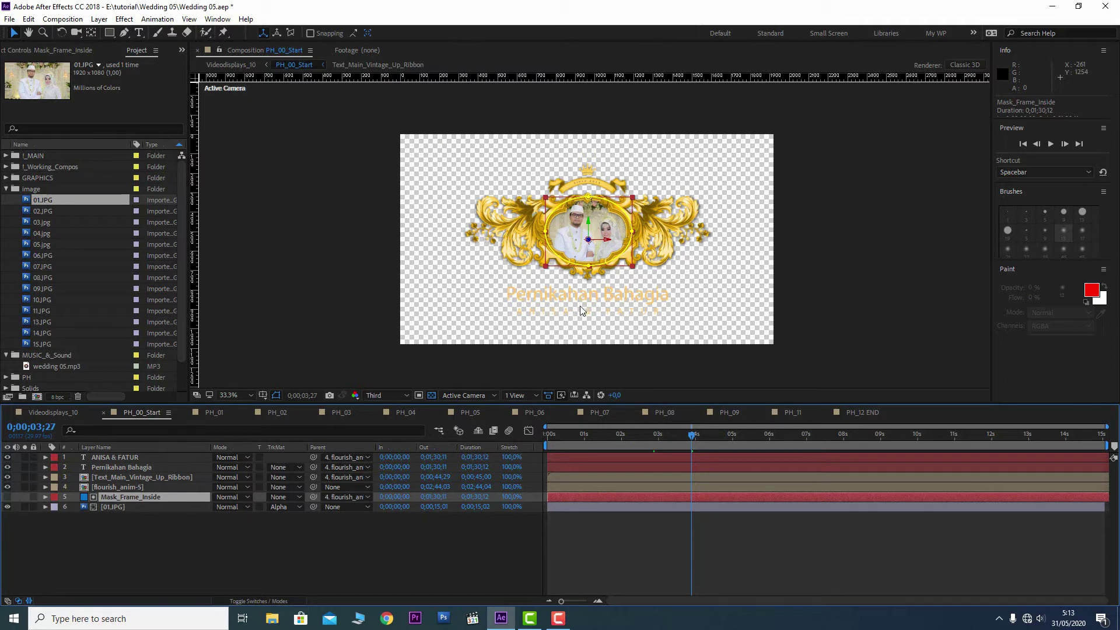
Examine the two title text layers in PH_00_Start and the composition's look up to 0;00;11;00
{"action": "left_click", "coordinate": [128, 457]}
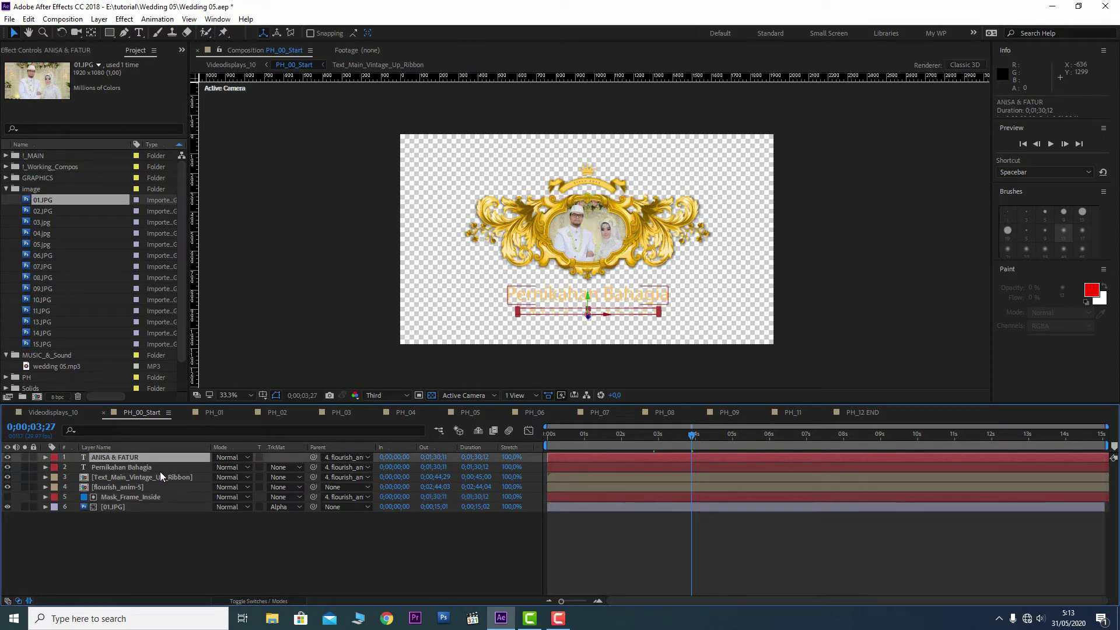
{"action": "left_click", "coordinate": [148, 469]}
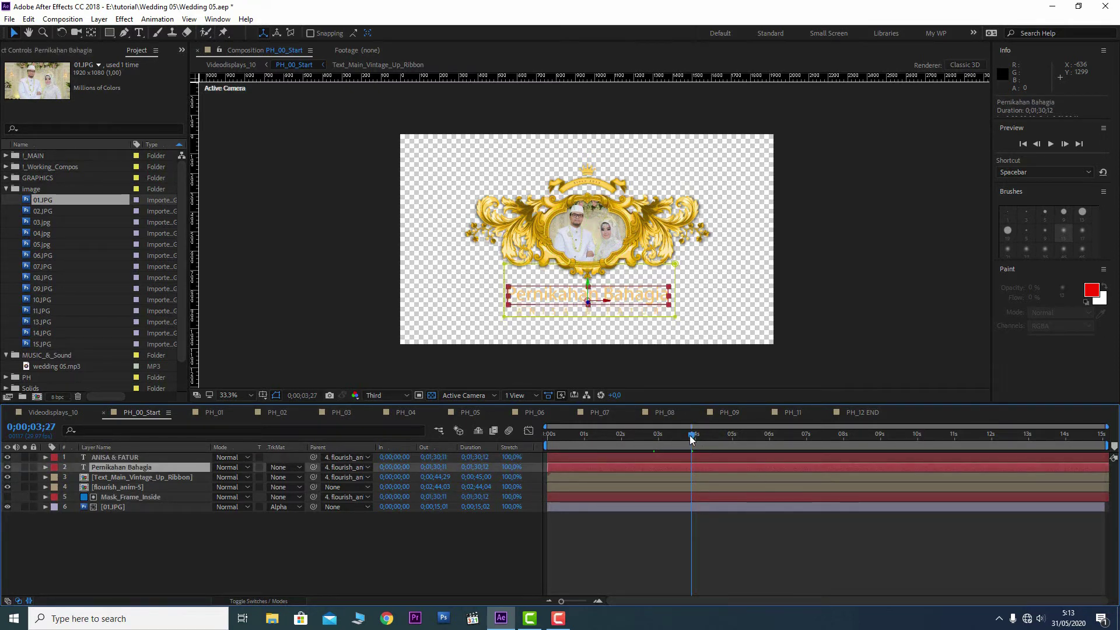
{"action": "left_click_drag", "start_coordinate": [691, 439], "coordinate": [954, 467]}
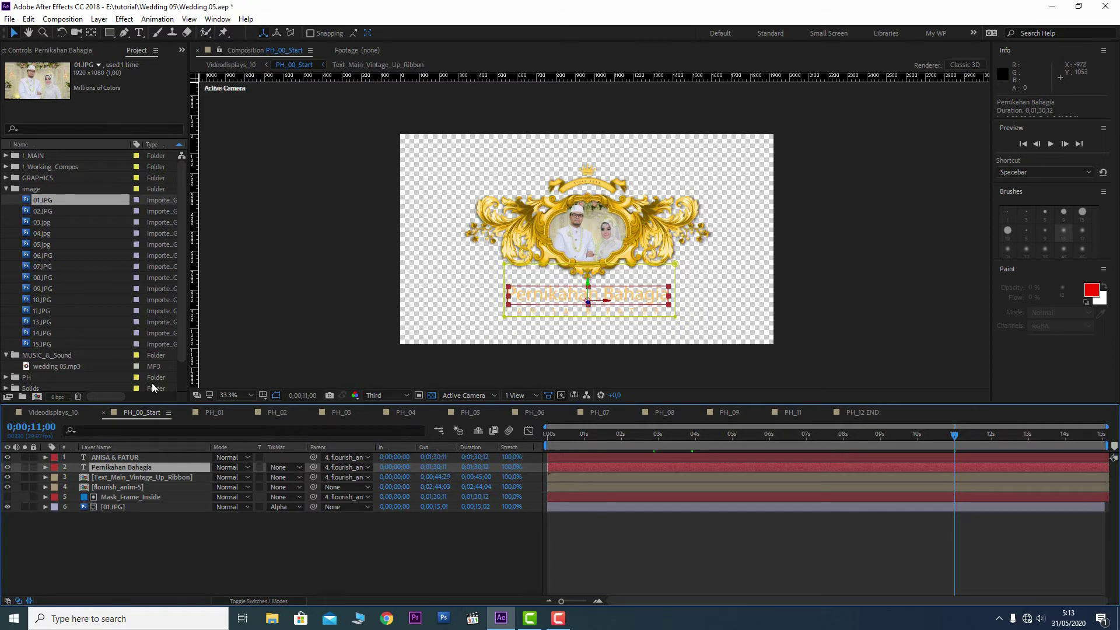
In PH_01 at 0;00;04;01, add 02.JPG as a layer directly above the 002.jpg placeholder and delete the placeholder layer
{"action": "left_click", "coordinate": [216, 414]}
{"action": "mouse_move", "coordinate": [632, 439]}
{"action": "left_mouse_down"}
{"action": "mouse_move", "coordinate": [590, 436]}
{"action": "mouse_move", "coordinate": [721, 451]}
{"action": "left_mouse_up"}
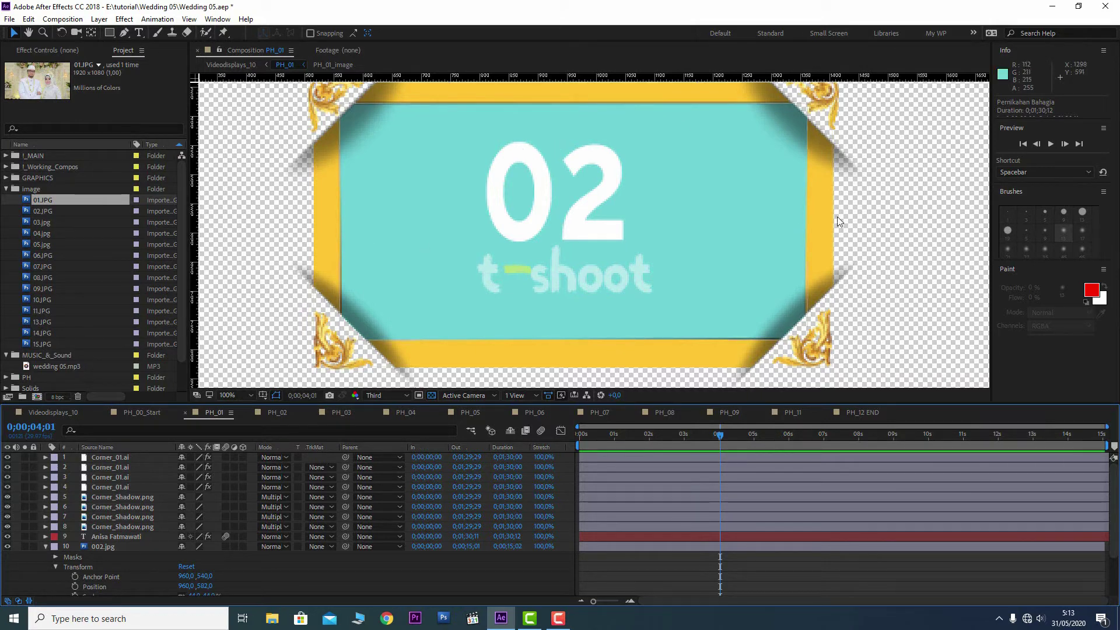
{"action": "left_click", "coordinate": [250, 394]}
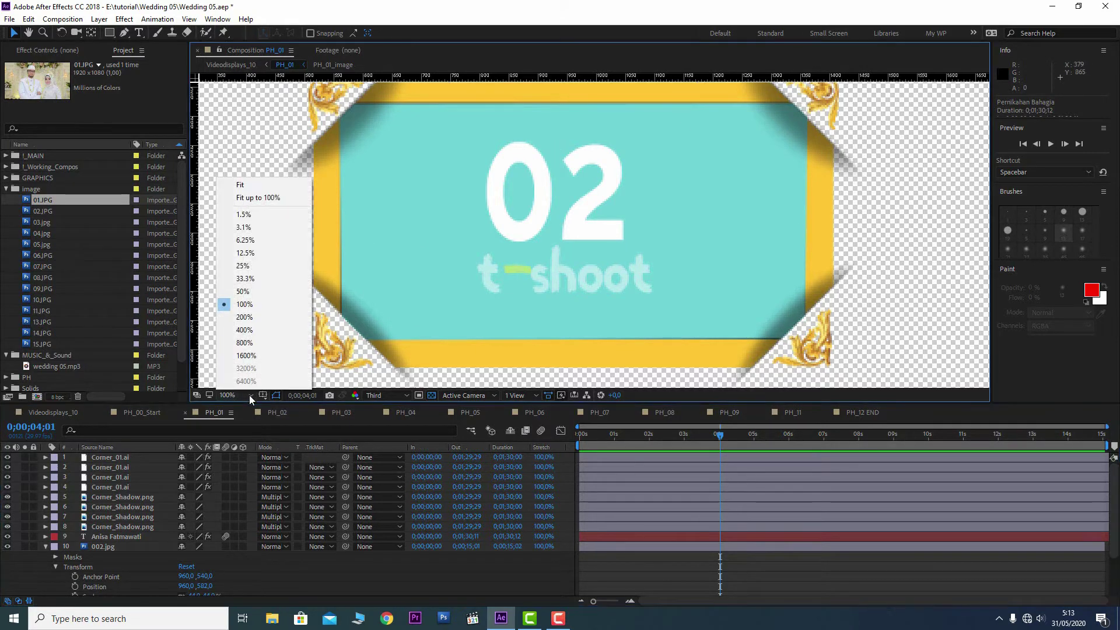
{"action": "left_click", "coordinate": [295, 293]}
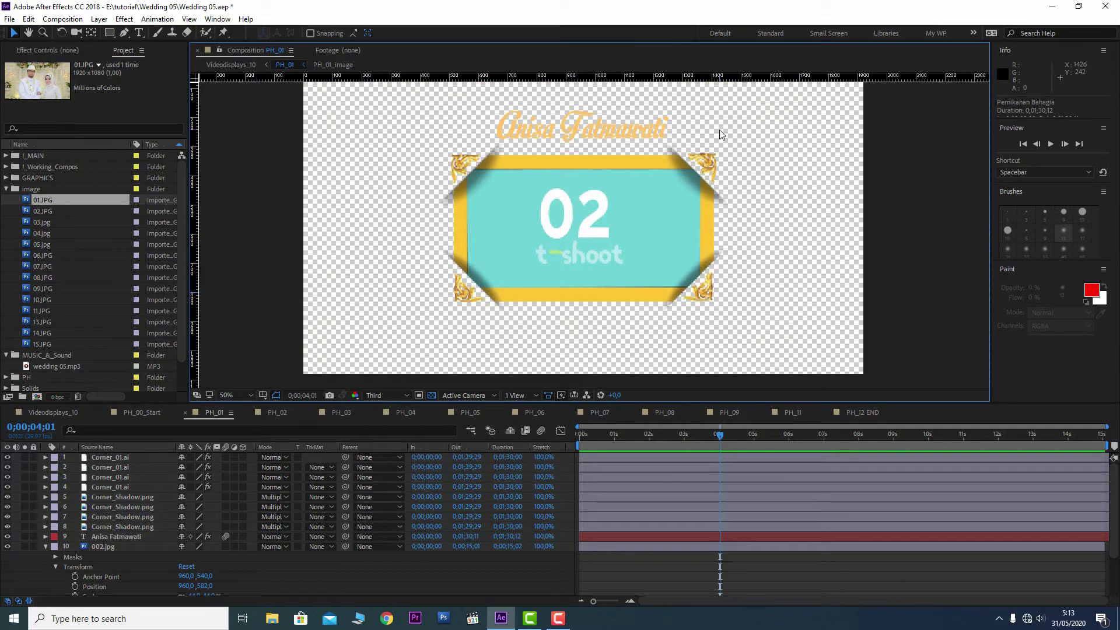
{"action": "key", "text": "comma"}
{"action": "left_click_drag", "start_coordinate": [42, 210], "coordinate": [133, 545]}
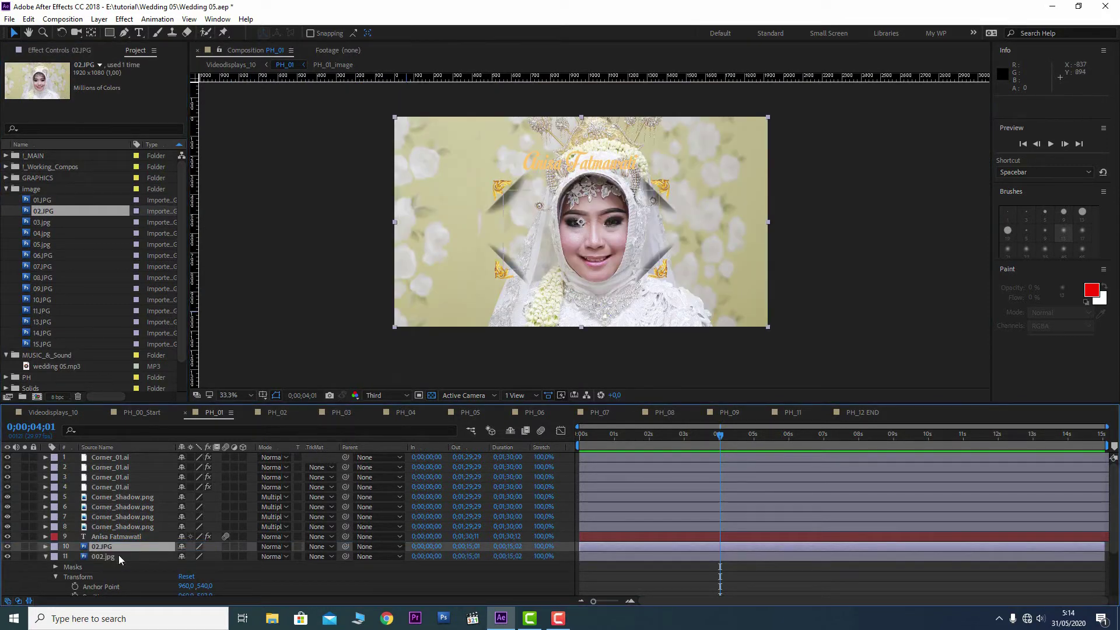
{"action": "left_click", "coordinate": [118, 556]}
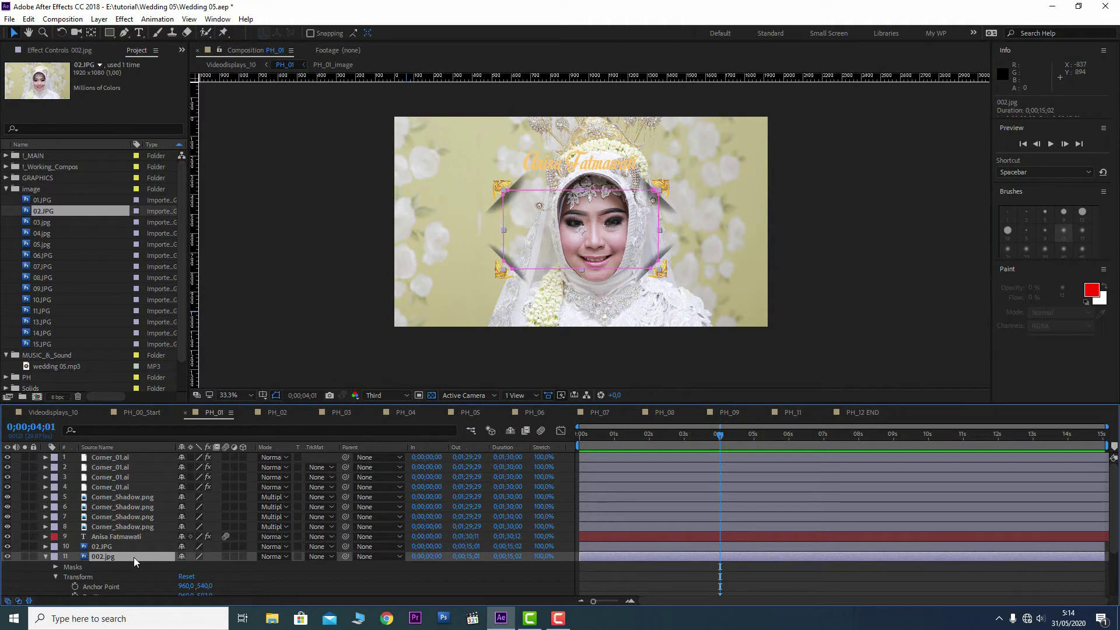
{"action": "key", "text": "ctrl+z"}
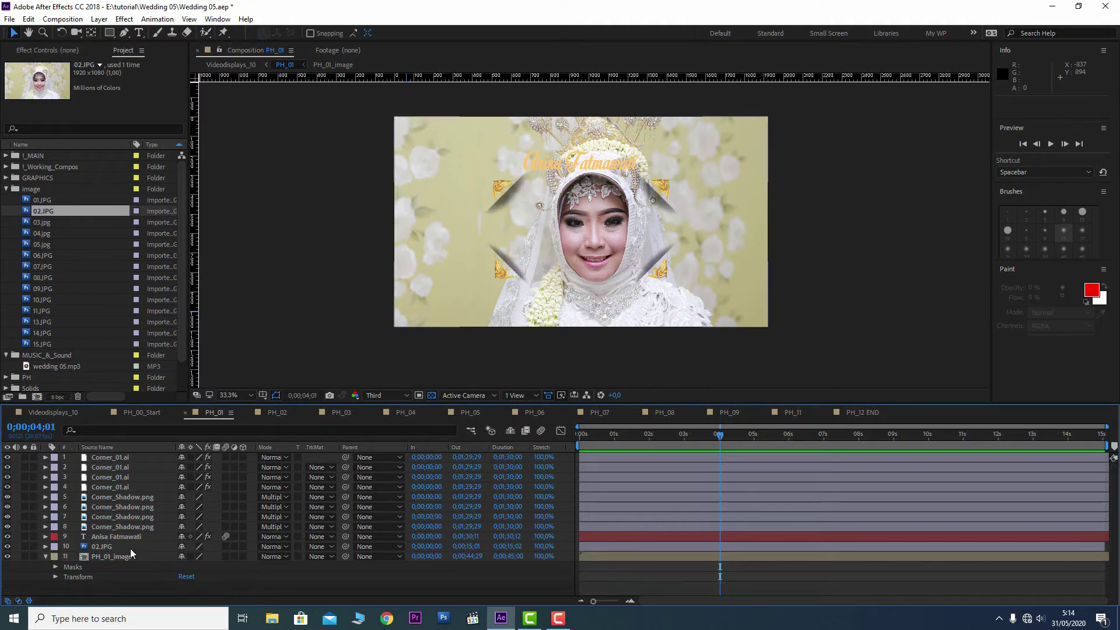
Scale the 02.JPG layer to 42% and place it at position 960, 579 to fill the yellow frame
{"action": "left_click", "coordinate": [129, 549]}
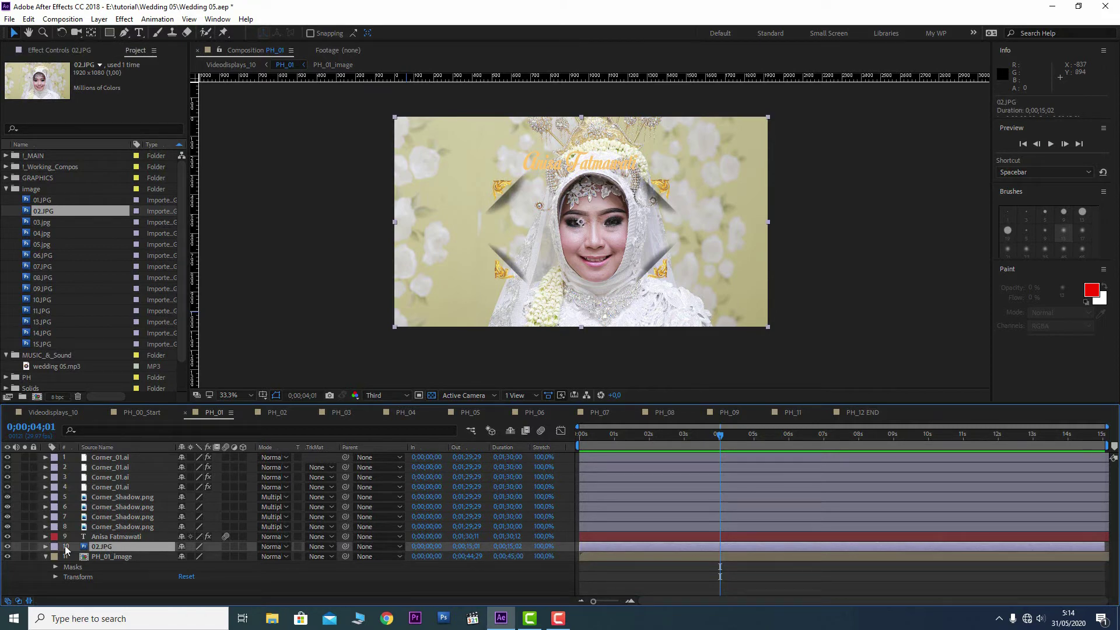
{"action": "left_click", "coordinate": [6, 547]}
{"action": "left_click", "coordinate": [6, 547]}
{"action": "key", "text": "slash"}
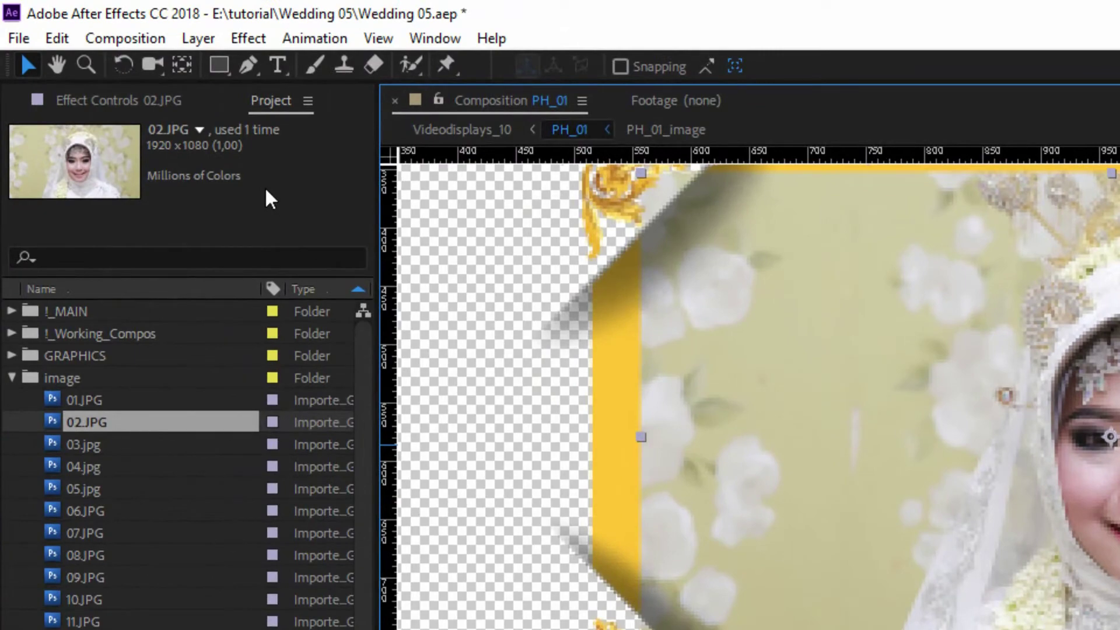
Lower the 02.JPG layer's opacity to 46% so the frame opening beneath can be traced with the Pen tool
{"action": "key", "text": "g"}
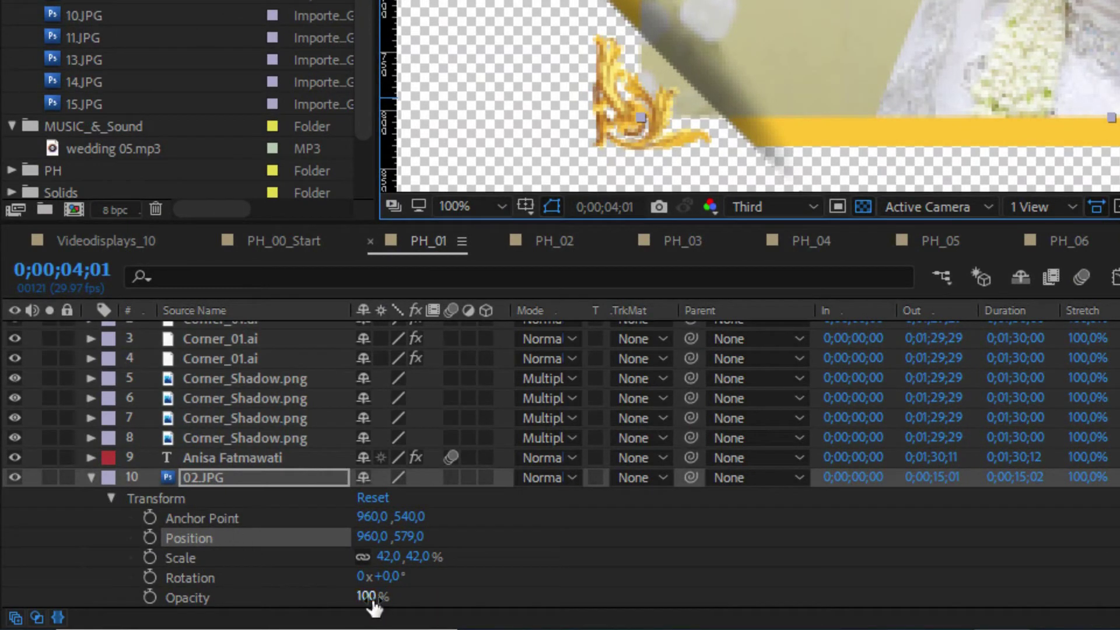
{"action": "left_click_drag", "start_coordinate": [374, 607], "coordinate": [308, 614]}
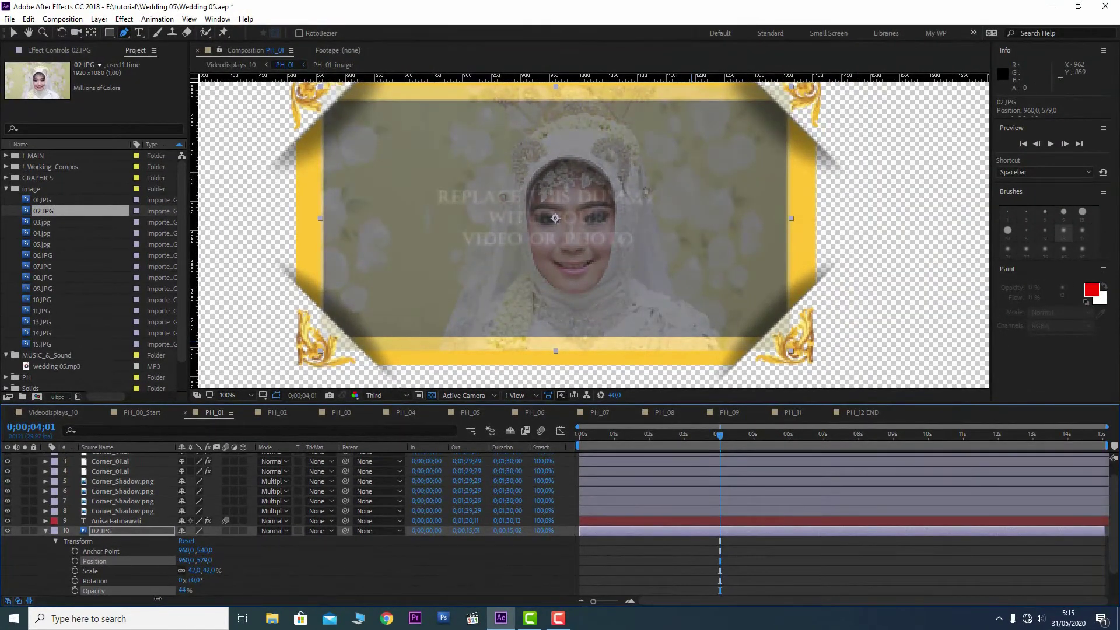
{"action": "key", "text": "space"}
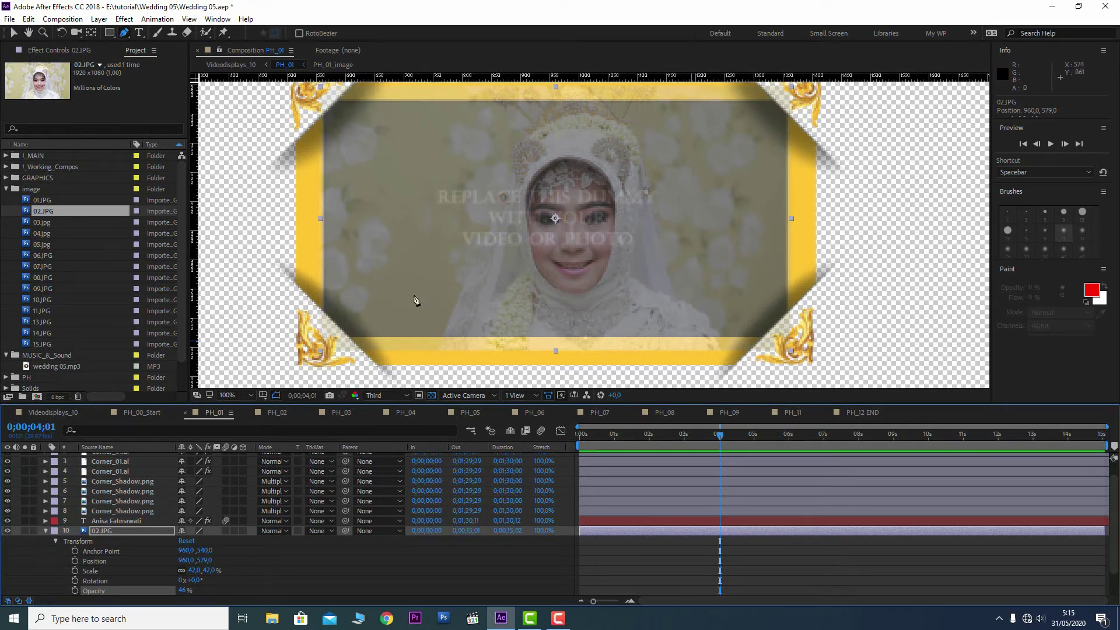
Draw a closed eight-point Pen mask on 02.JPG along the frame's inner edge, with cut corners
{"action": "left_click", "coordinate": [336, 102]}
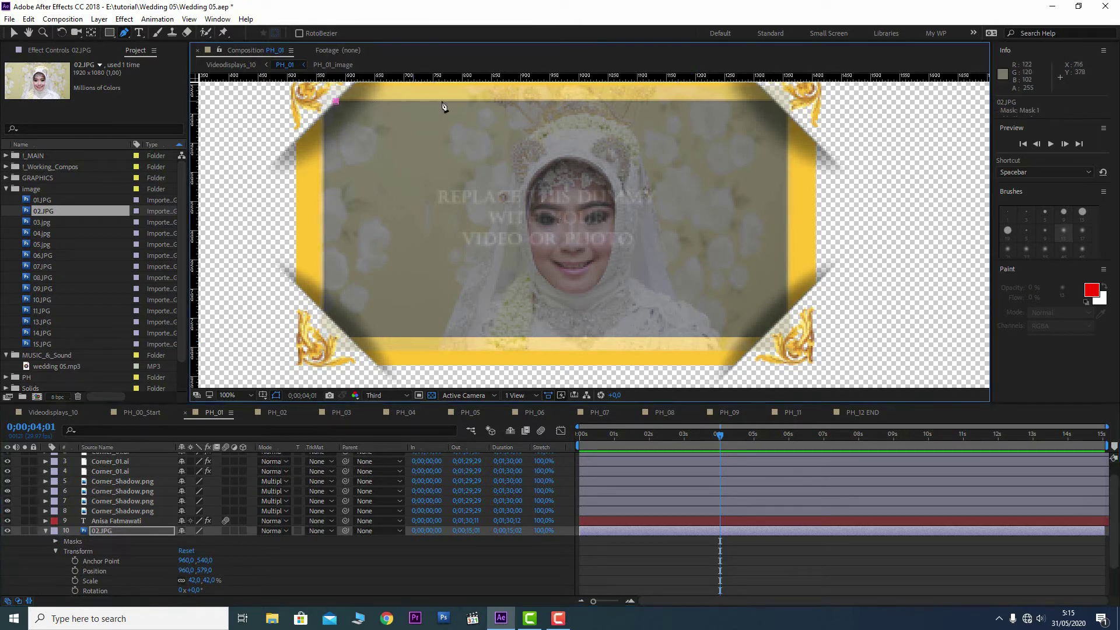
{"action": "left_click", "coordinate": [776, 101]}
{"action": "left_click", "coordinate": [786, 115]}
{"action": "left_click", "coordinate": [787, 313]}
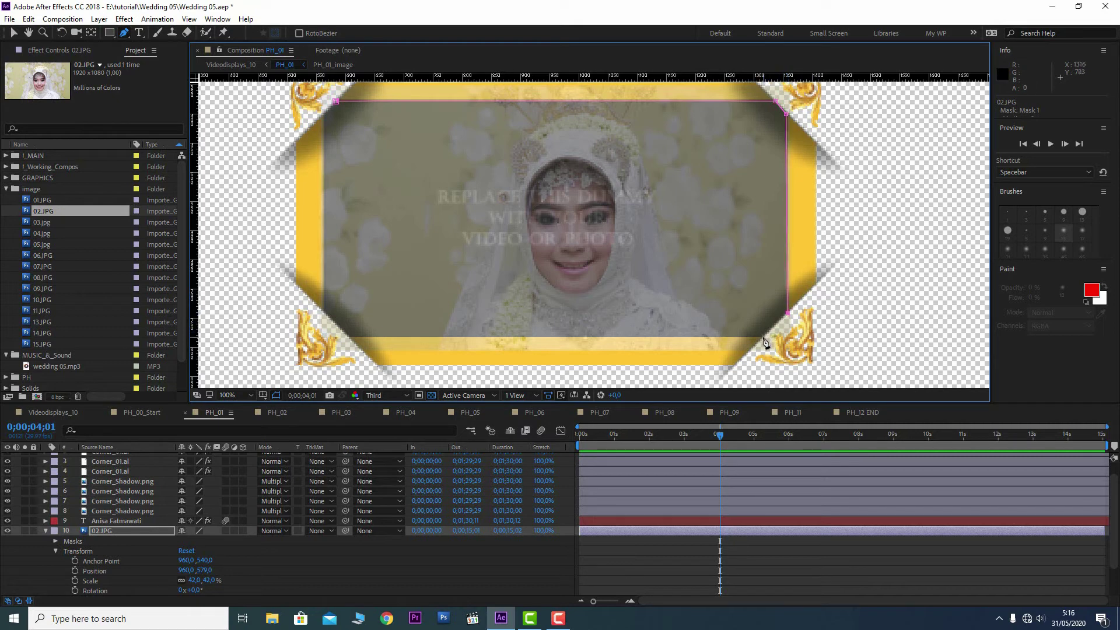
{"action": "left_click", "coordinate": [349, 337]}
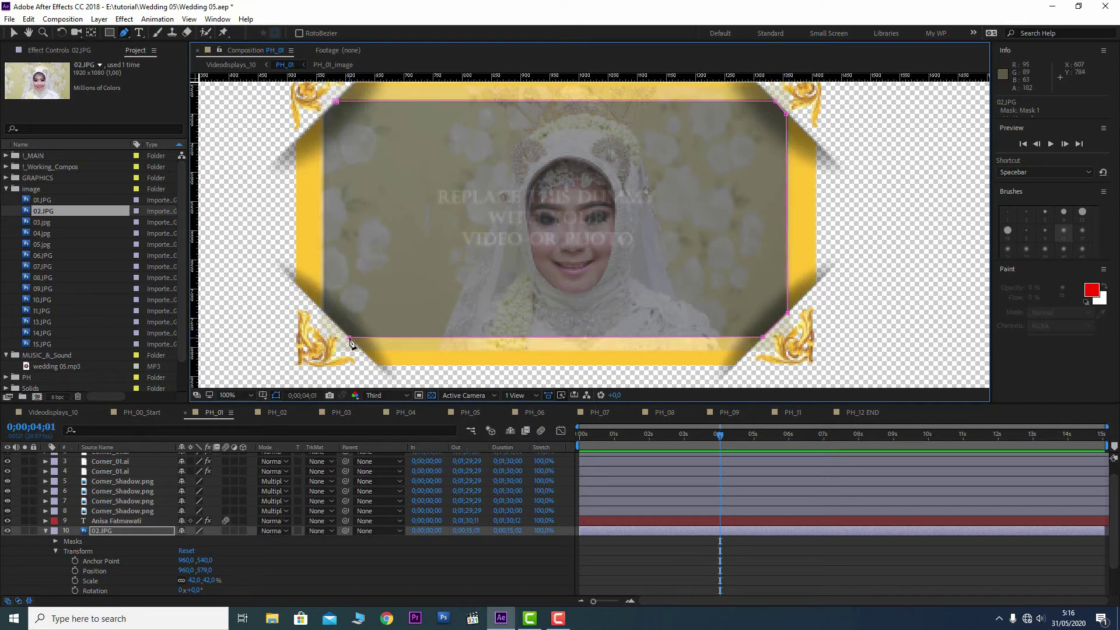
{"action": "left_click", "coordinate": [325, 315]}
{"action": "left_click", "coordinate": [324, 115]}
{"action": "left_click", "coordinate": [336, 102]}
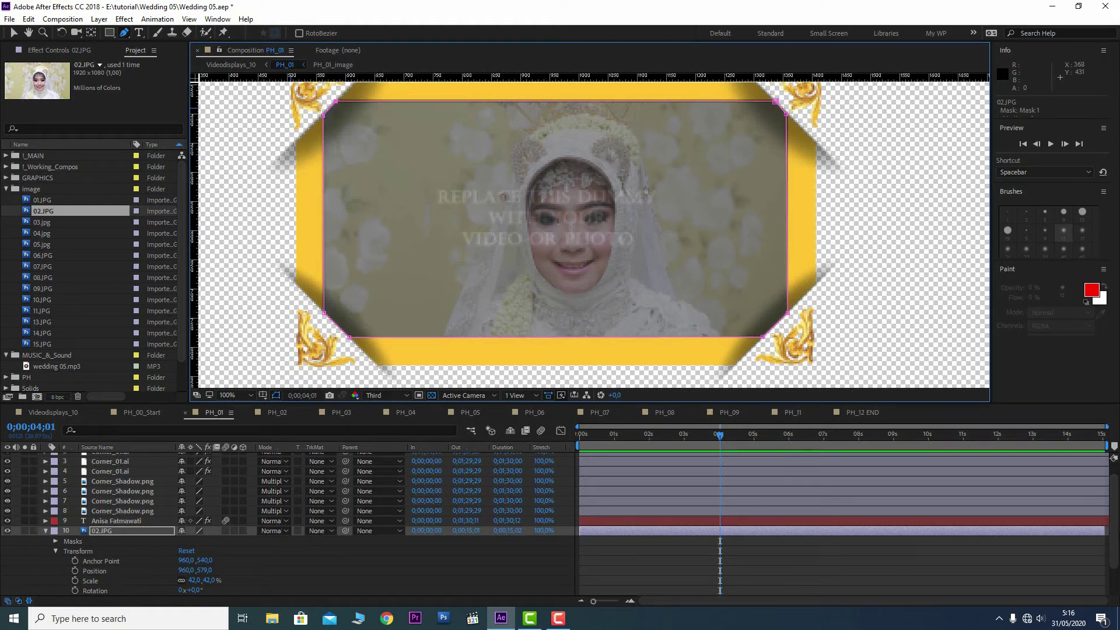
Raise the 02.JPG layer's opacity to 99% and check the masked photo at 0;00;05;25
{"action": "scroll", "coordinate": [286, 525], "scroll_direction": "down", "scroll_amount": 2}
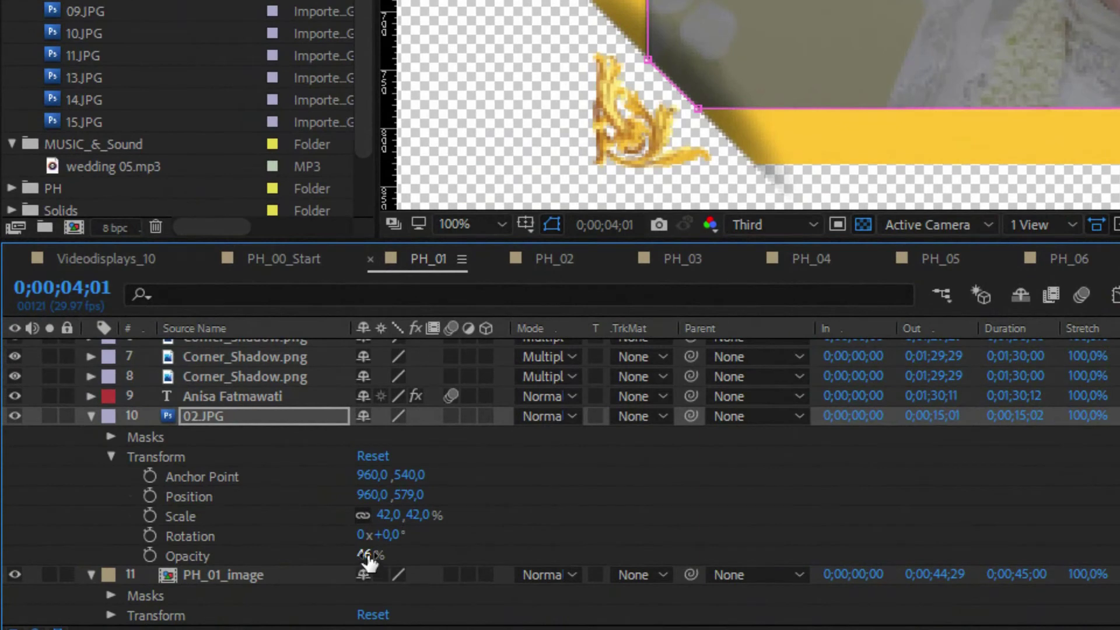
{"action": "left_click_drag", "start_coordinate": [367, 560], "coordinate": [398, 560]}
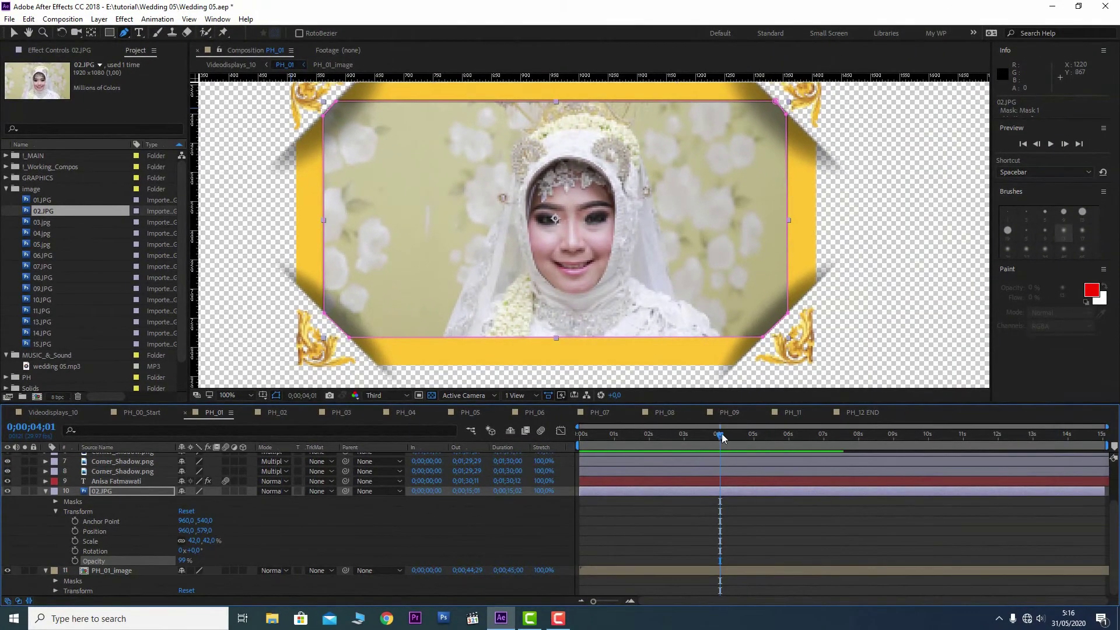
{"action": "left_click_drag", "start_coordinate": [726, 448], "coordinate": [785, 447]}
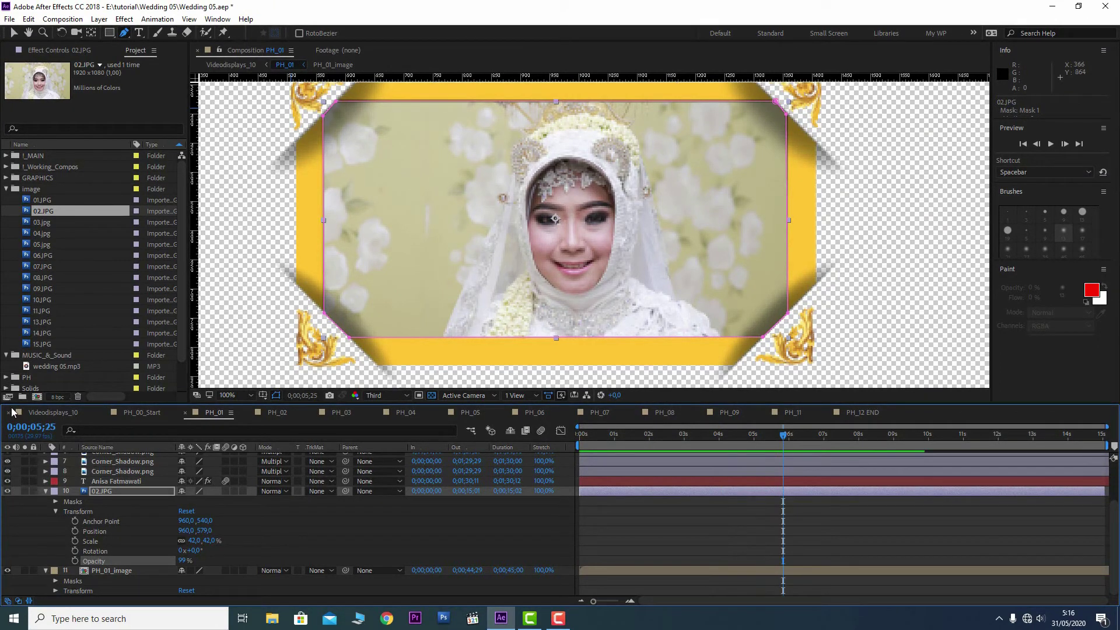
Preview the framed bride photo in the Videodisplays_10 composition and open PH_02
{"action": "left_click", "coordinate": [28, 414]}
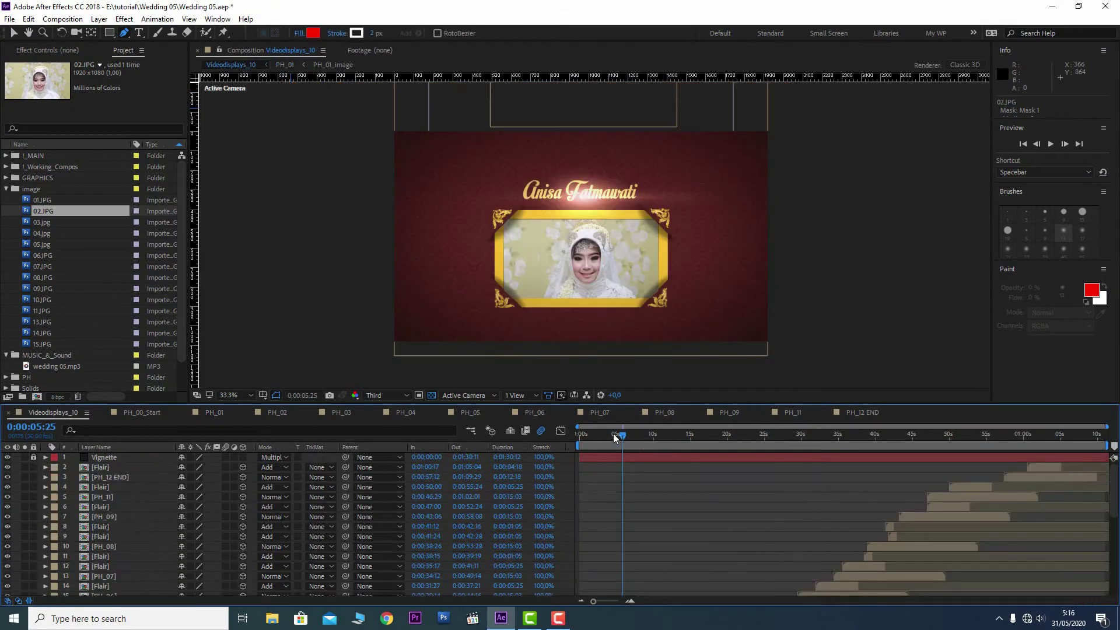
{"action": "mouse_move", "coordinate": [623, 437]}
{"action": "left_mouse_down"}
{"action": "mouse_move", "coordinate": [670, 435]}
{"action": "mouse_move", "coordinate": [619, 437]}
{"action": "mouse_move", "coordinate": [631, 439]}
{"action": "left_mouse_up"}
{"action": "left_click", "coordinate": [287, 412]}
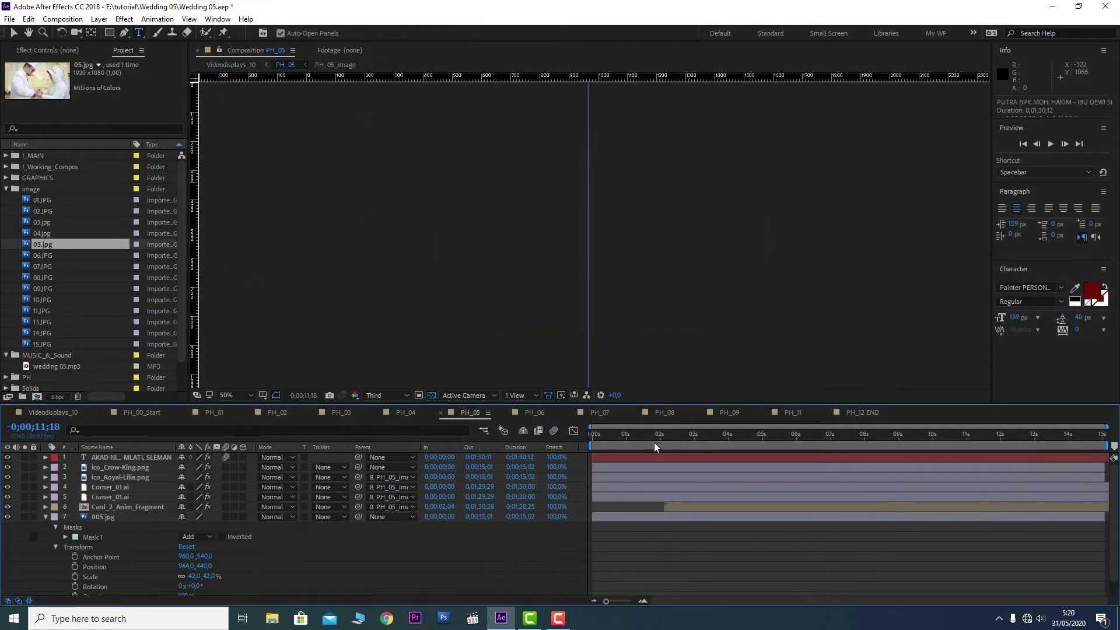
In PH_05 at 0;00;03;25, add 06.JPG as a layer directly below the 005.jpg placeholder and delete the placeholder layer
{"action": "left_click_drag", "start_coordinate": [653, 447], "coordinate": [722, 447]}
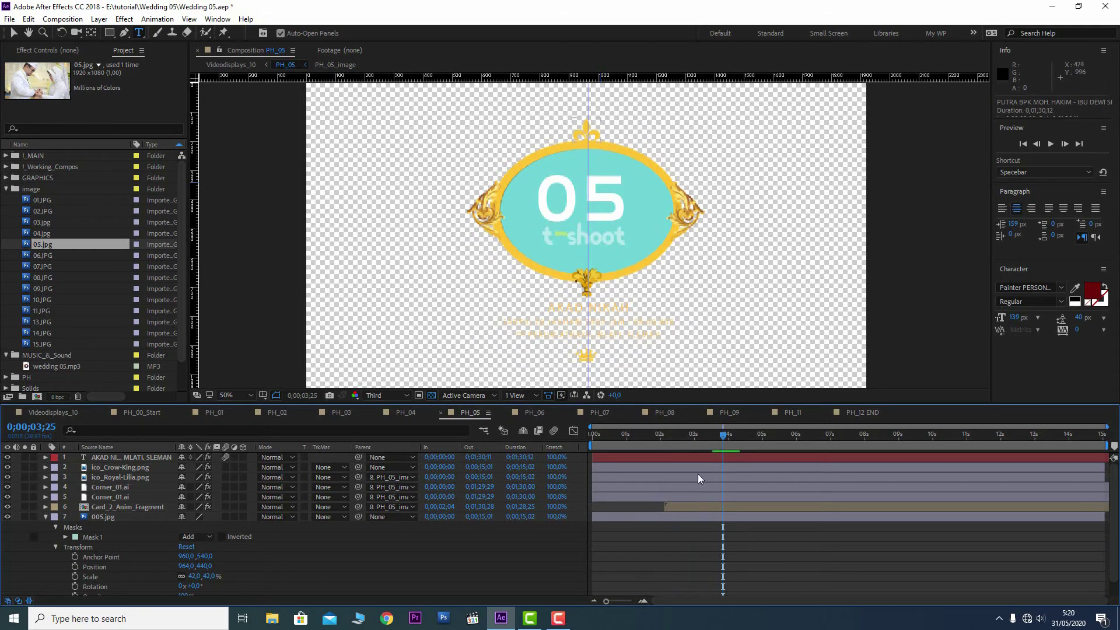
{"action": "key", "text": "space"}
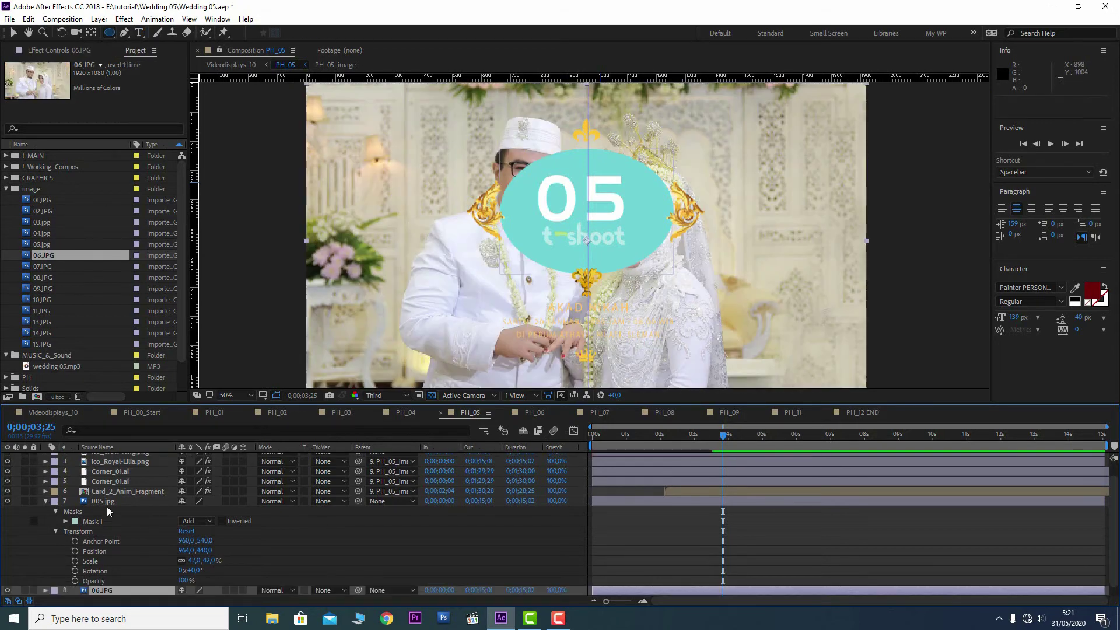
{"action": "left_click", "coordinate": [107, 502]}
{"action": "key", "text": "Delete"}
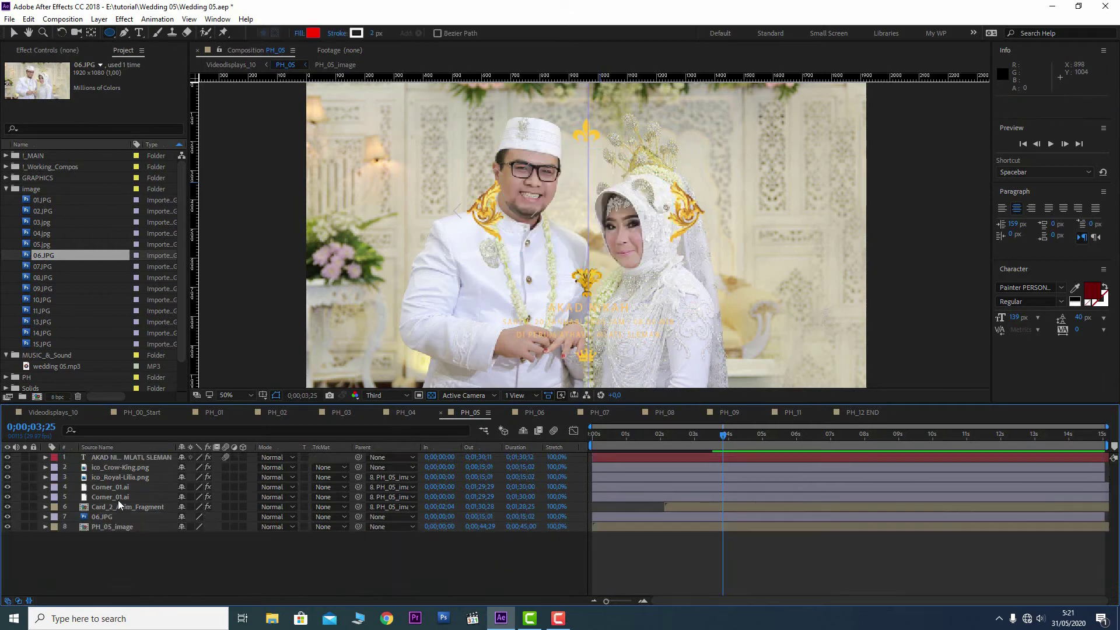
Scale the 06.JPG layer down to 49% and switch to the Selection tool for positioning it
{"action": "left_click", "coordinate": [46, 516]}
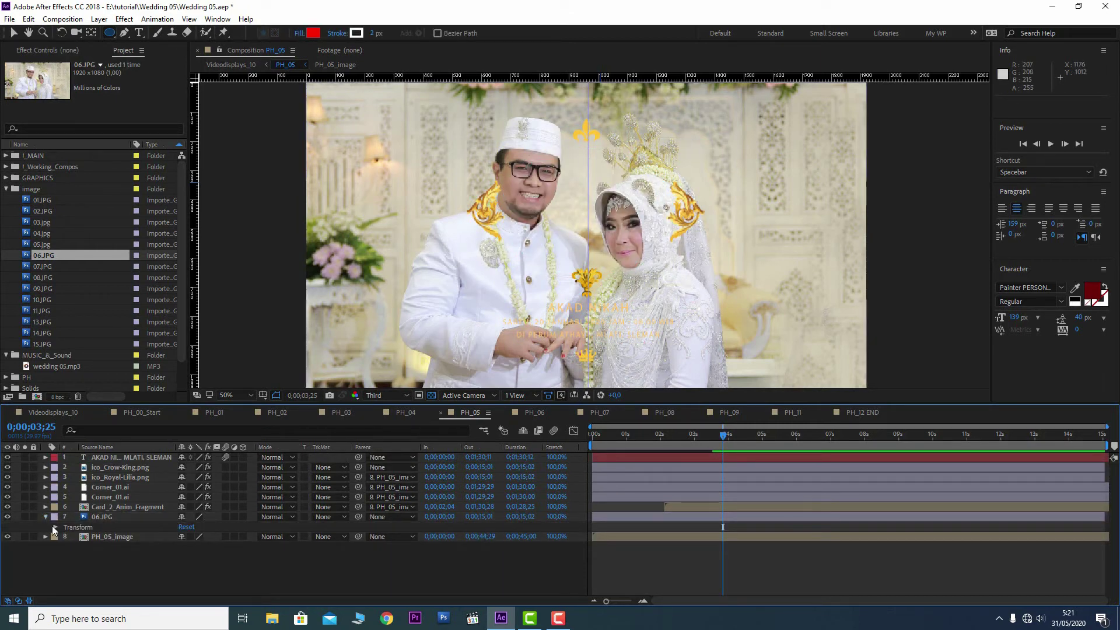
{"action": "left_click", "coordinate": [52, 526]}
{"action": "left_click_drag", "start_coordinate": [219, 556], "coordinate": [189, 555]}
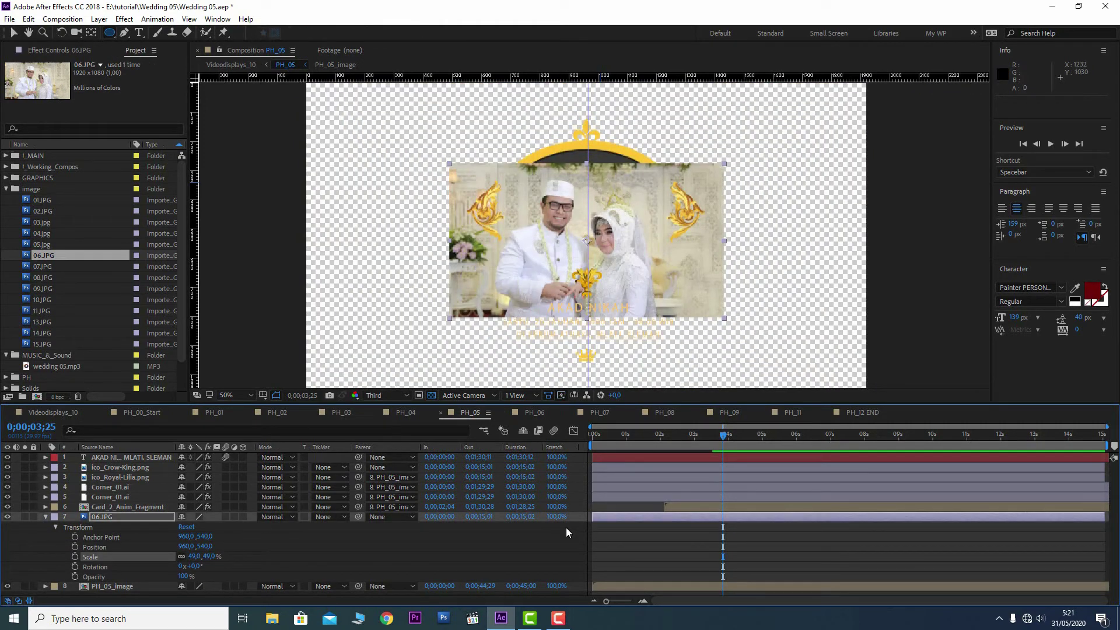
{"action": "key", "text": "v"}
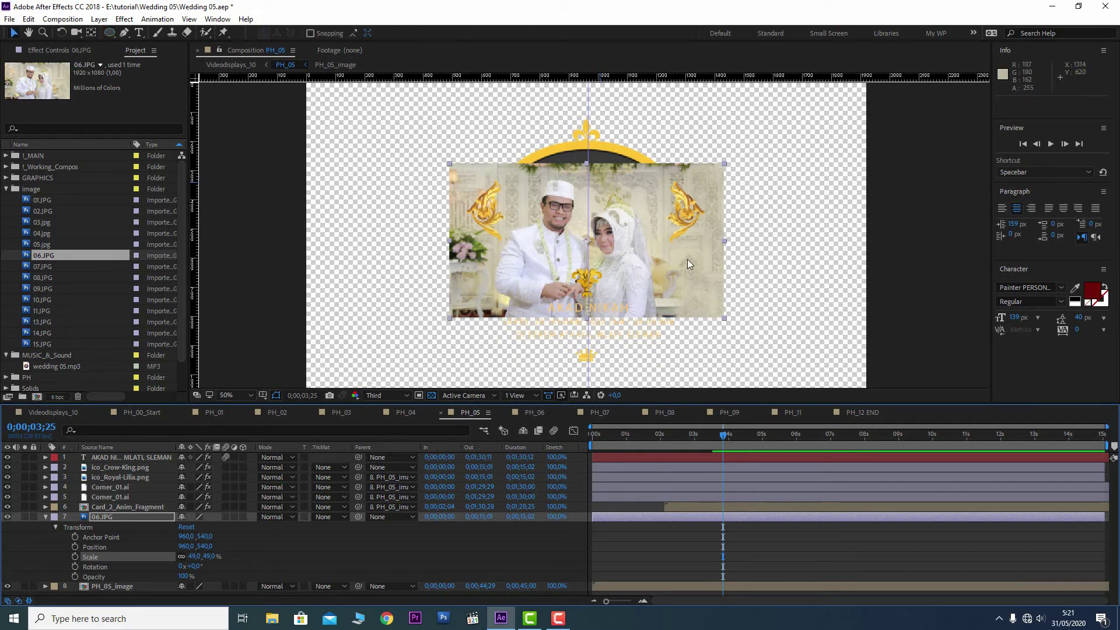
Move the 06.JPG layer up to position 966, 432, scale it to 42% and lower its opacity to 62%
{"action": "left_click_drag", "start_coordinate": [683, 254], "coordinate": [684, 222]}
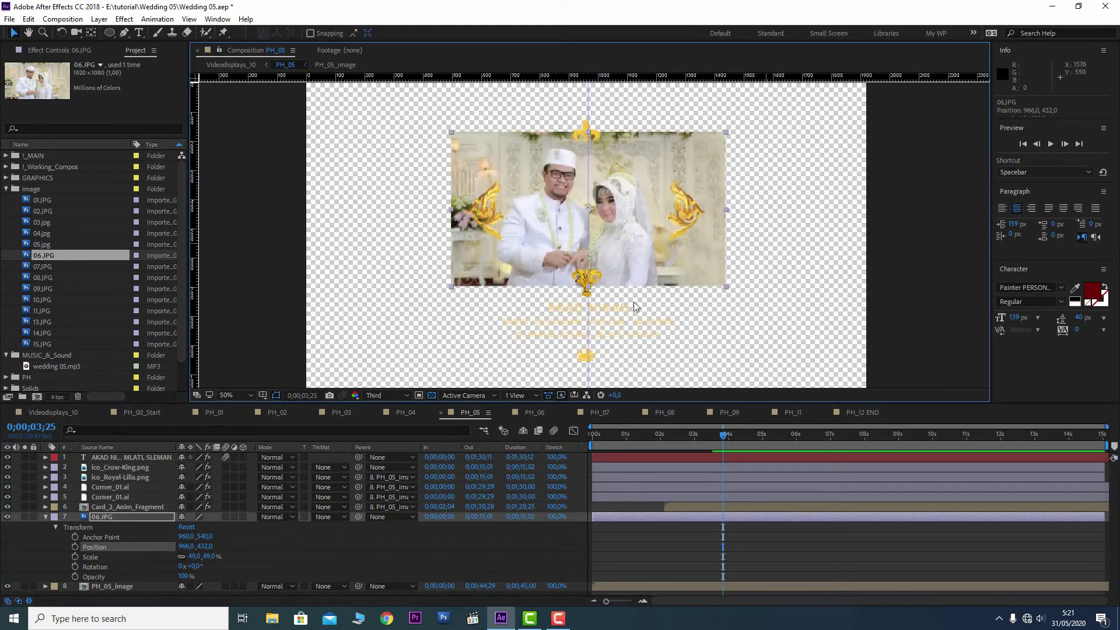
{"action": "left_click_drag", "start_coordinate": [208, 558], "coordinate": [169, 578]}
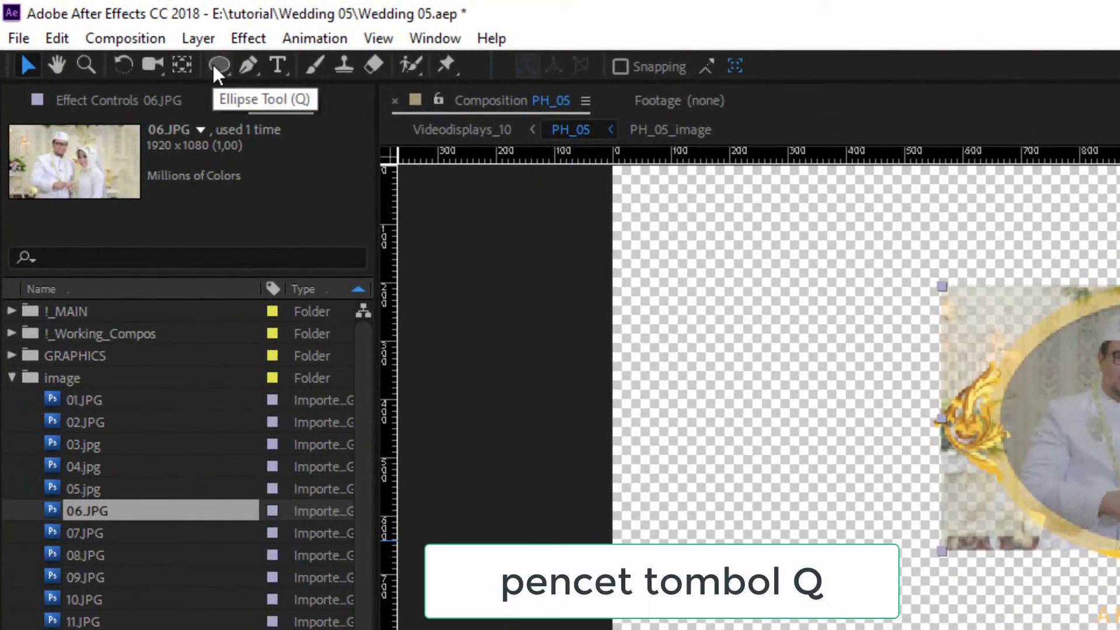
Draw an elliptical mask on the 06.JPG layer that follows the inner edge of the gold oval frame
{"action": "key", "text": "q"}
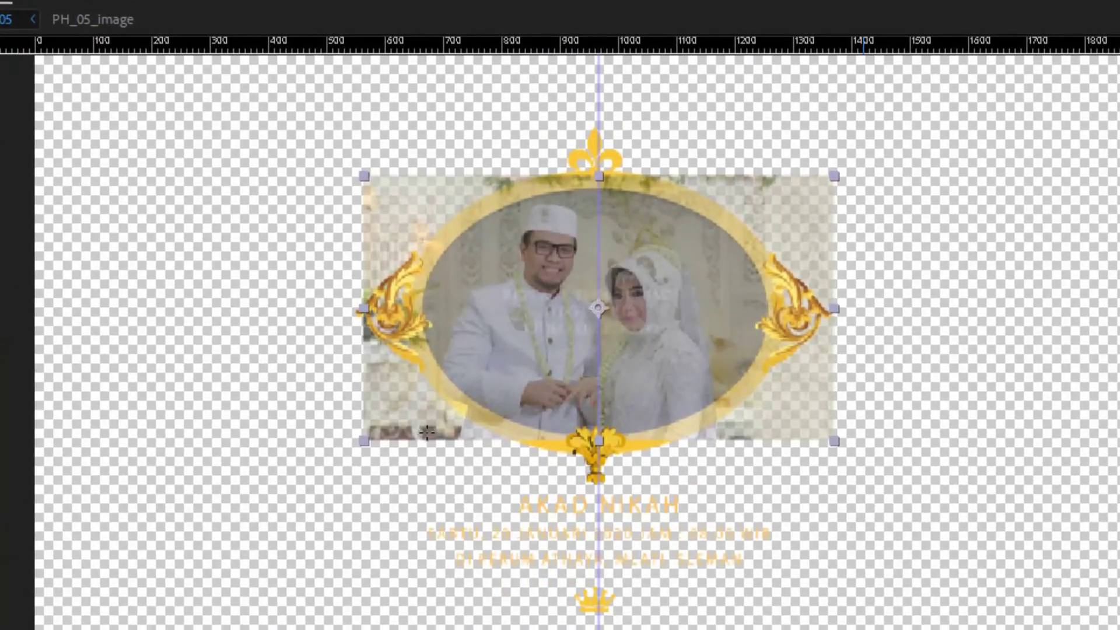
{"action": "left_click_drag", "start_coordinate": [502, 268], "coordinate": [548, 223]}
{"action": "left_click_drag", "start_coordinate": [517, 337], "coordinate": [768, 187]}
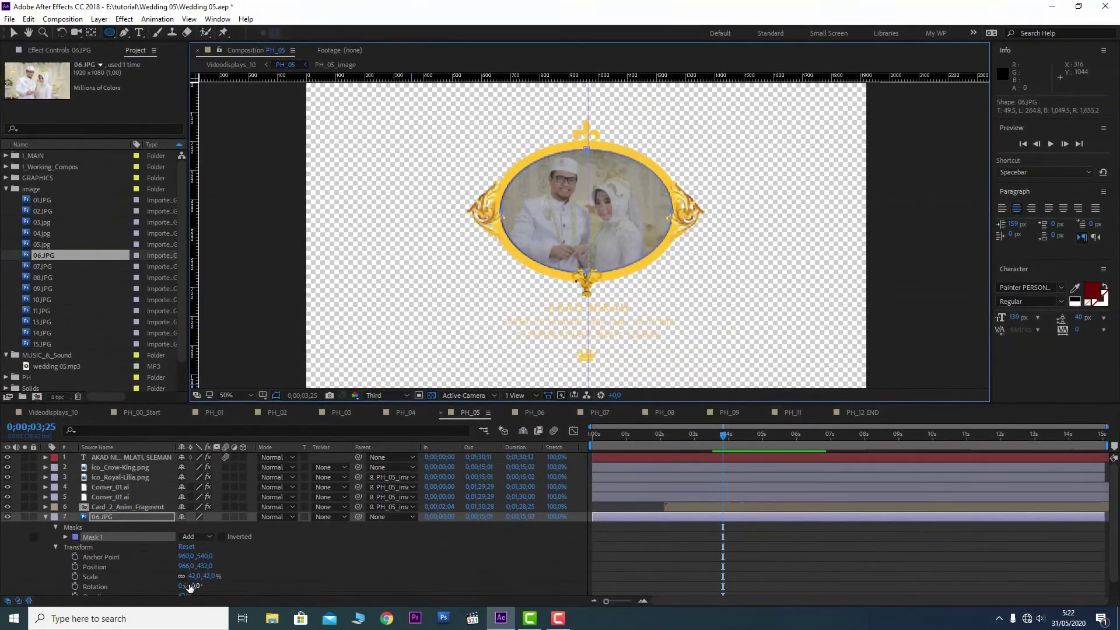
Set the masked 06.JPG layer's opacity to 100% and collapse its properties
{"action": "scroll", "coordinate": [146, 576], "scroll_direction": "down", "scroll_amount": 1}
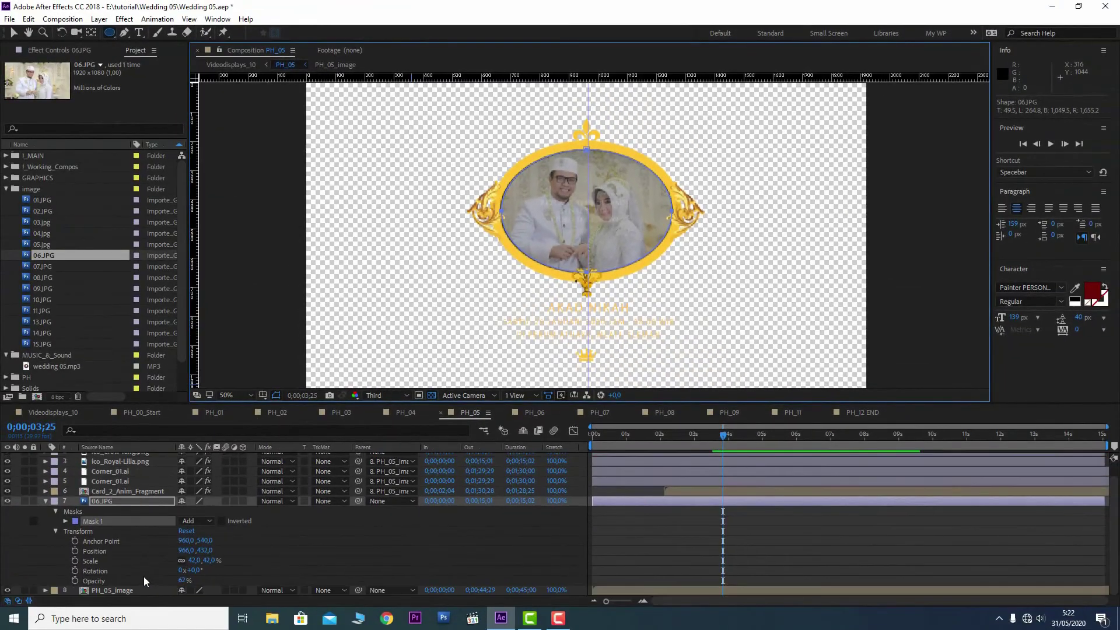
{"action": "left_click", "coordinate": [183, 580]}
{"action": "type", "text": "100"}
{"action": "key", "text": "Return"}
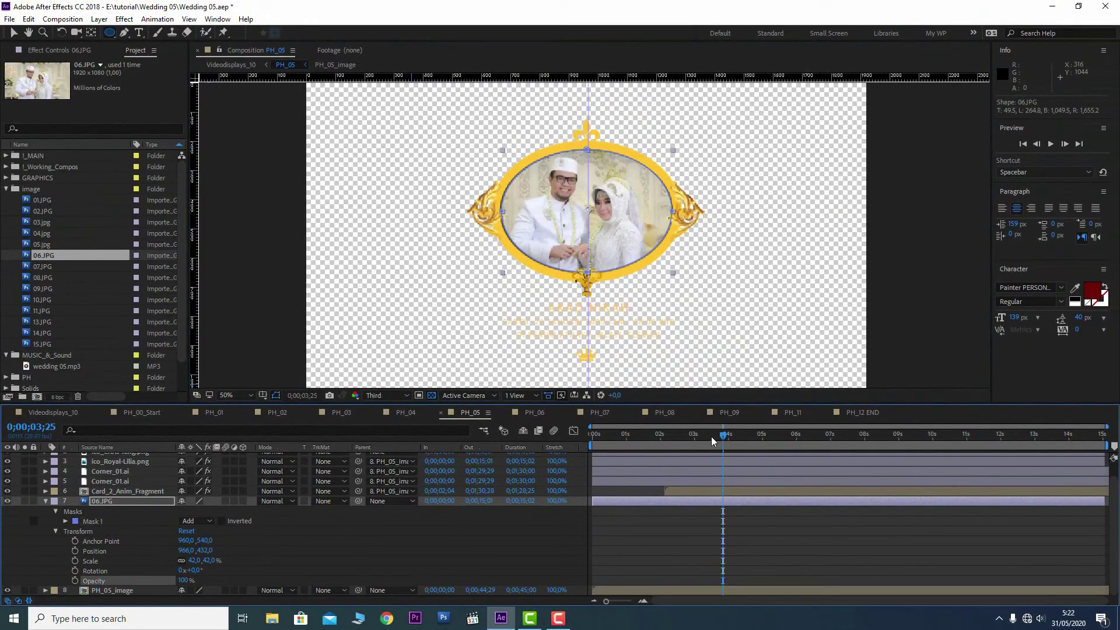
{"action": "left_click", "coordinate": [46, 500]}
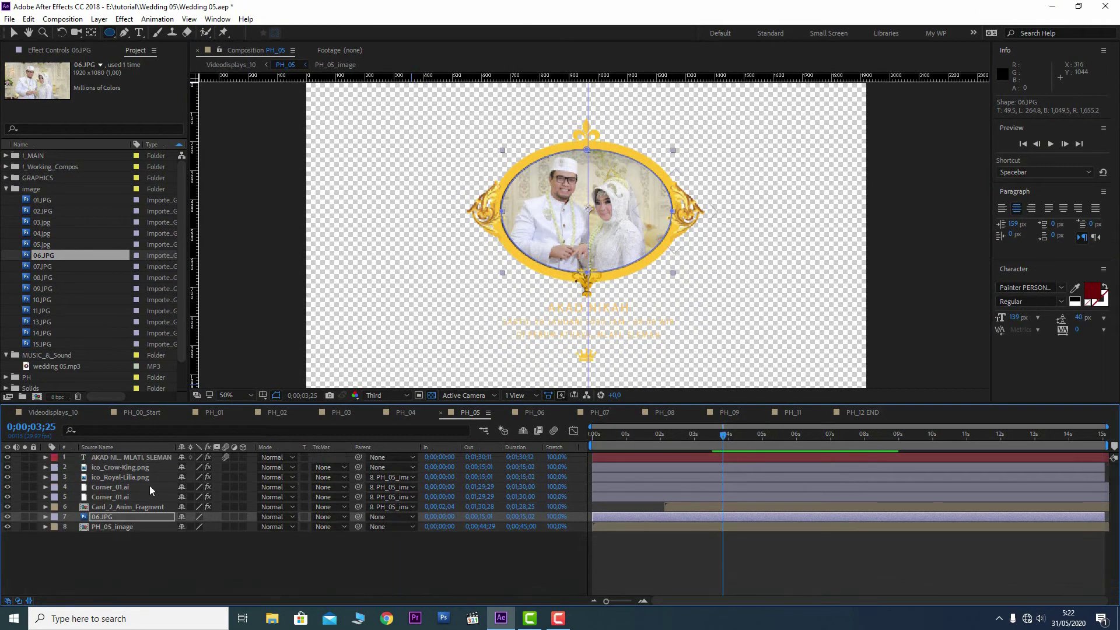
Select the AKAD NIKAH text layer and scrub through PH_05 to 0;00;12;27 to check the framed photo and text
{"action": "left_click", "coordinate": [150, 455]}
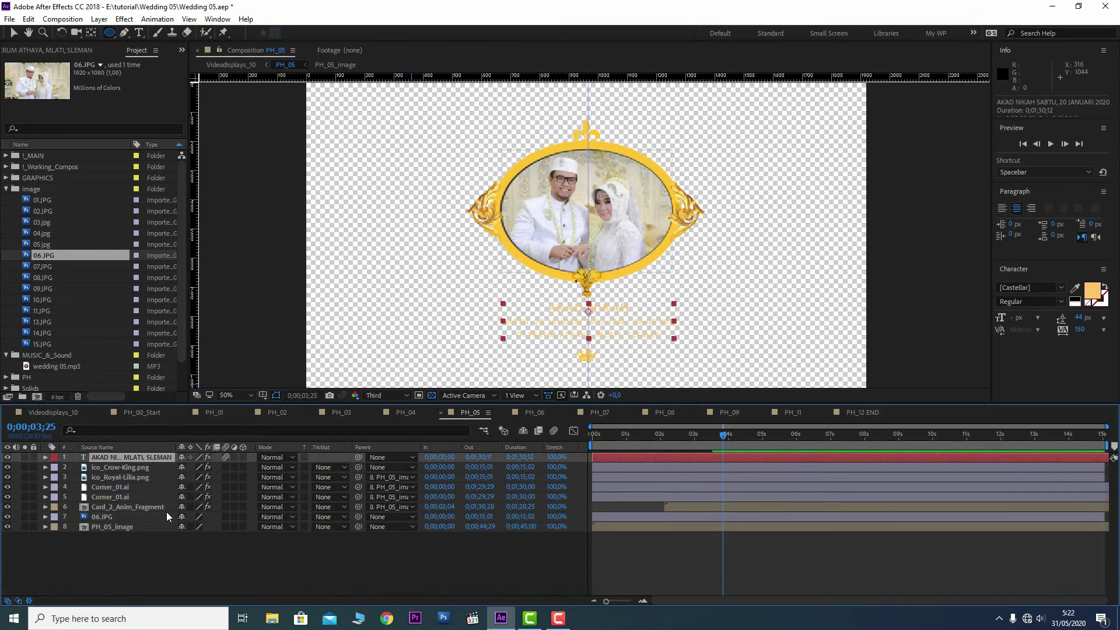
{"action": "left_click_drag", "start_coordinate": [733, 435], "coordinate": [1035, 479]}
{"action": "left_click_drag", "start_coordinate": [606, 446], "coordinate": [1032, 464]}
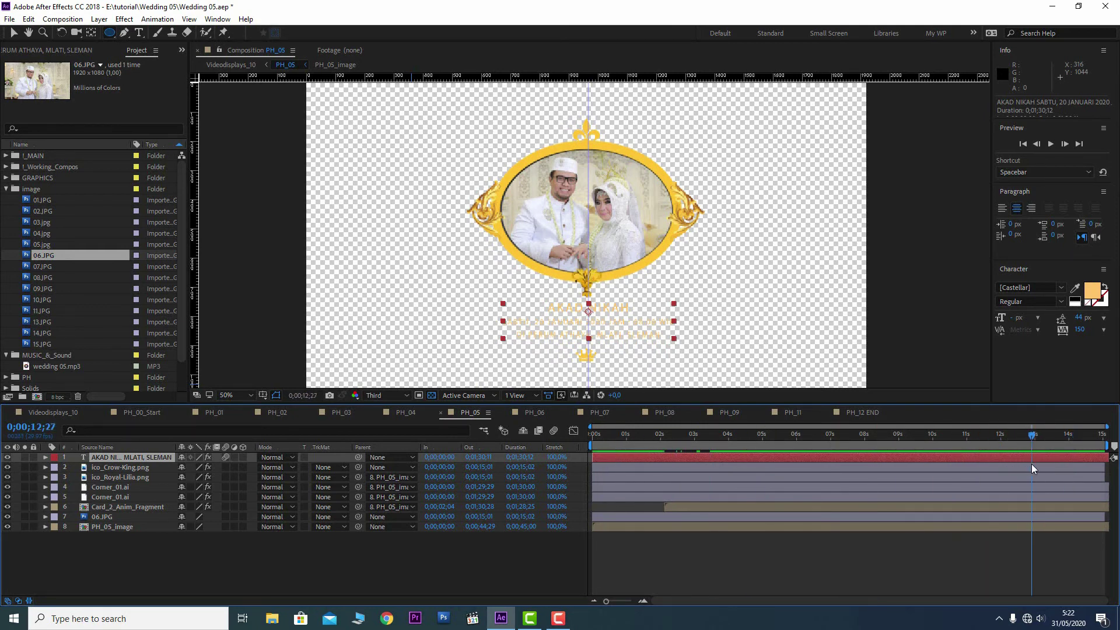
Review the PH_06 name title and the PH_12 END closing title by scrubbing through both compositions
{"action": "left_click", "coordinate": [534, 412]}
{"action": "left_click_drag", "start_coordinate": [674, 436], "coordinate": [713, 447]}
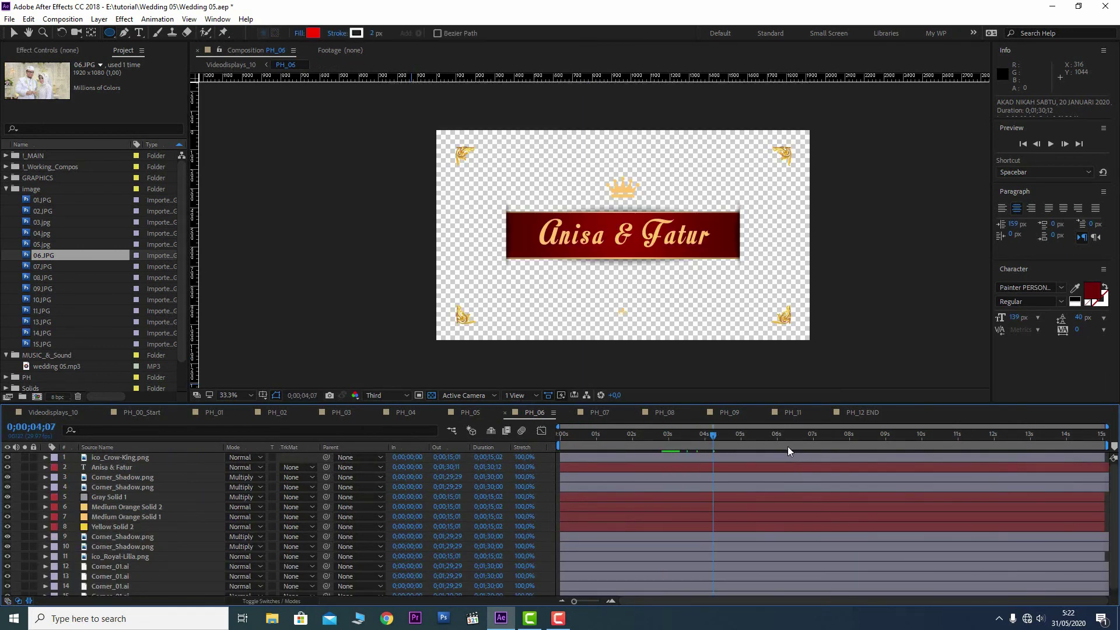
{"action": "left_click", "coordinate": [862, 412]}
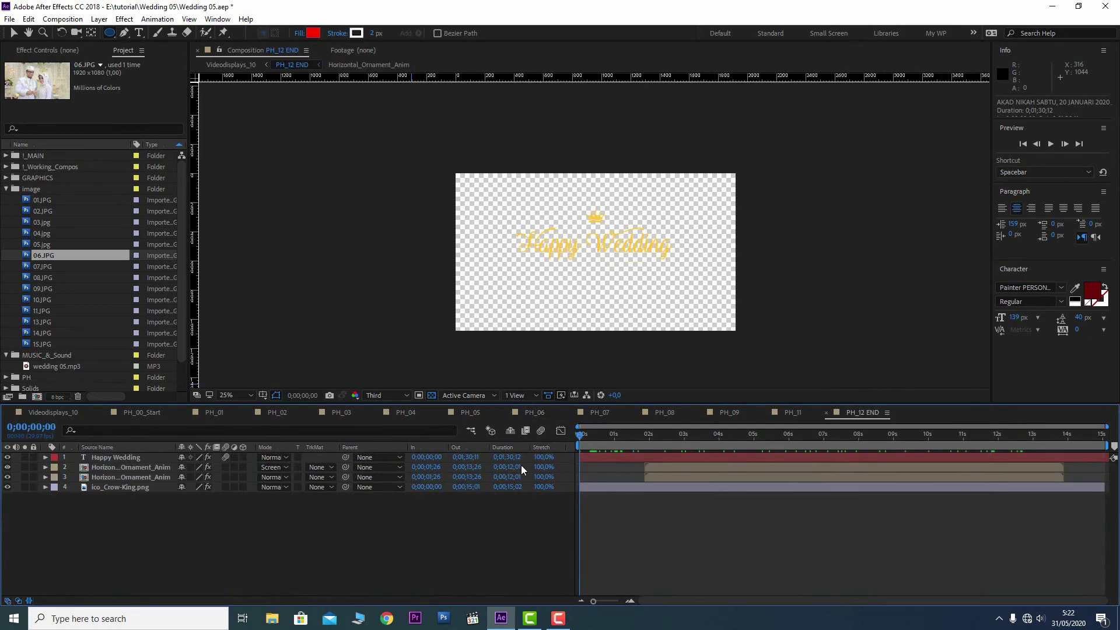
{"action": "left_click_drag", "start_coordinate": [936, 435], "coordinate": [978, 436]}
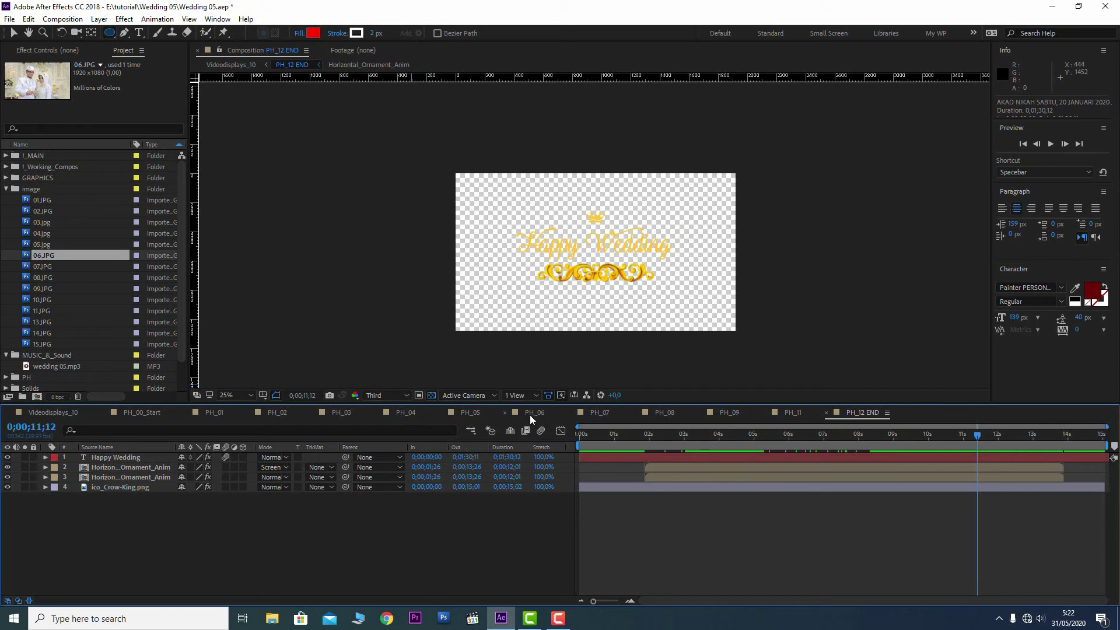
{"action": "left_click", "coordinate": [677, 435]}
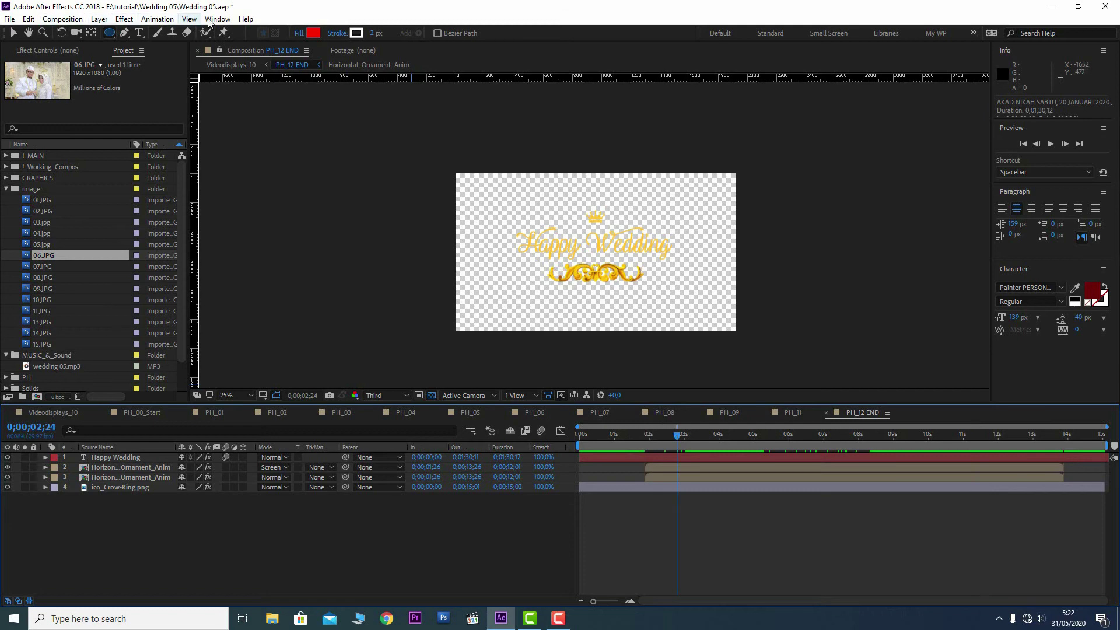
Send the Videodisplays_10 composition to Adobe Media Encoder and choose the High Quality 720p HD preset for its H.264 export
{"action": "left_click", "coordinate": [78, 20]}
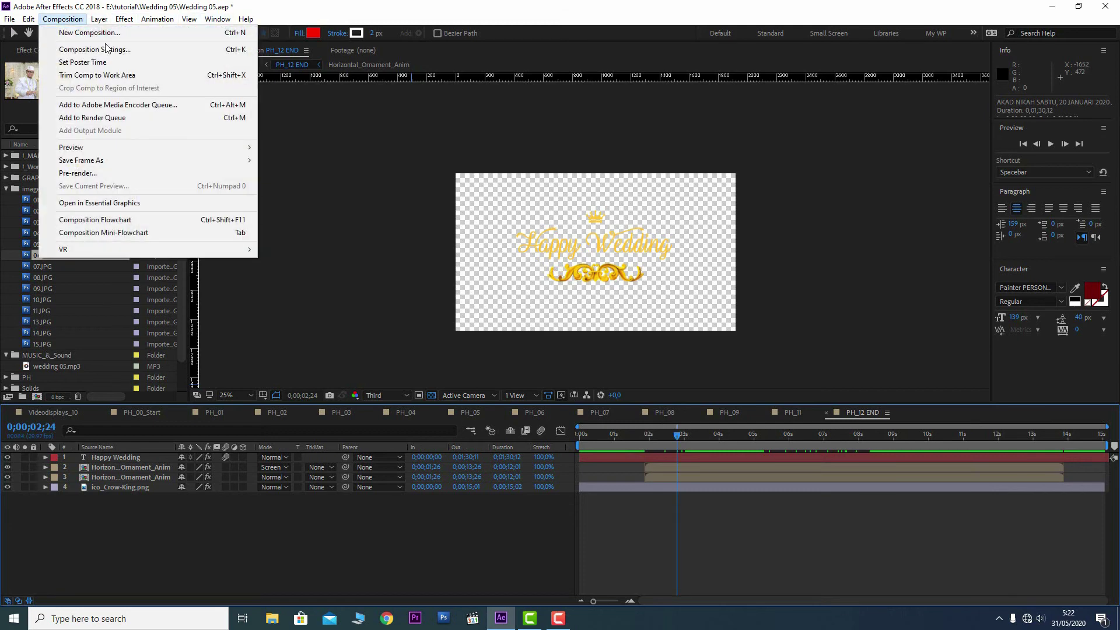
{"action": "left_click", "coordinate": [184, 111]}
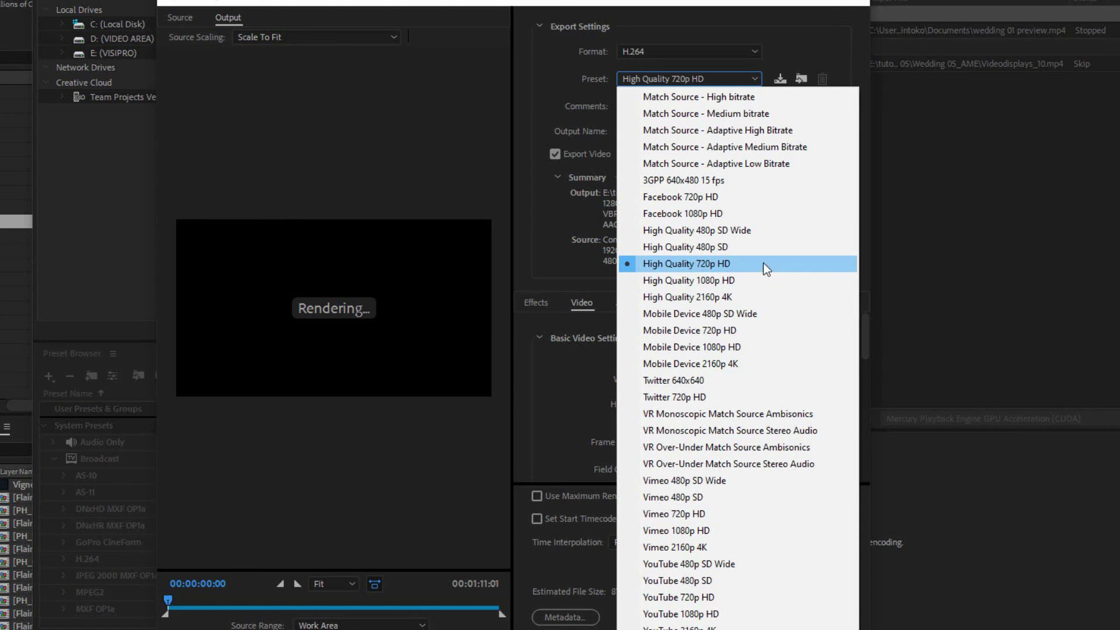
{"action": "left_click", "coordinate": [763, 263]}
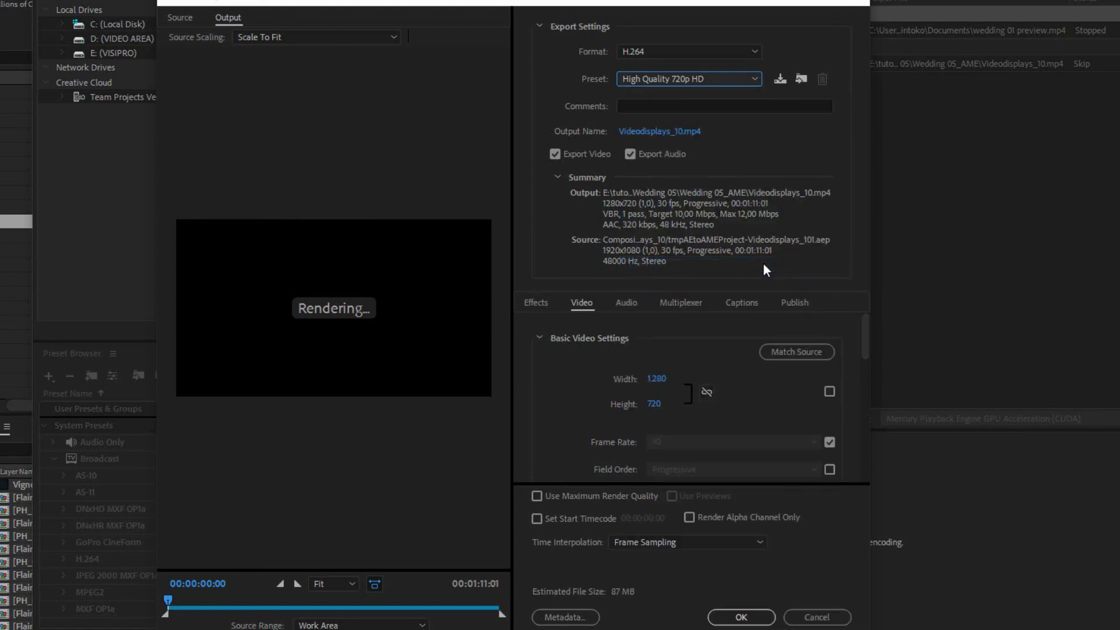
Set the export's output file to "wedding 10" in the Videos folder and start encoding the queue
{"action": "left_click", "coordinate": [648, 132]}
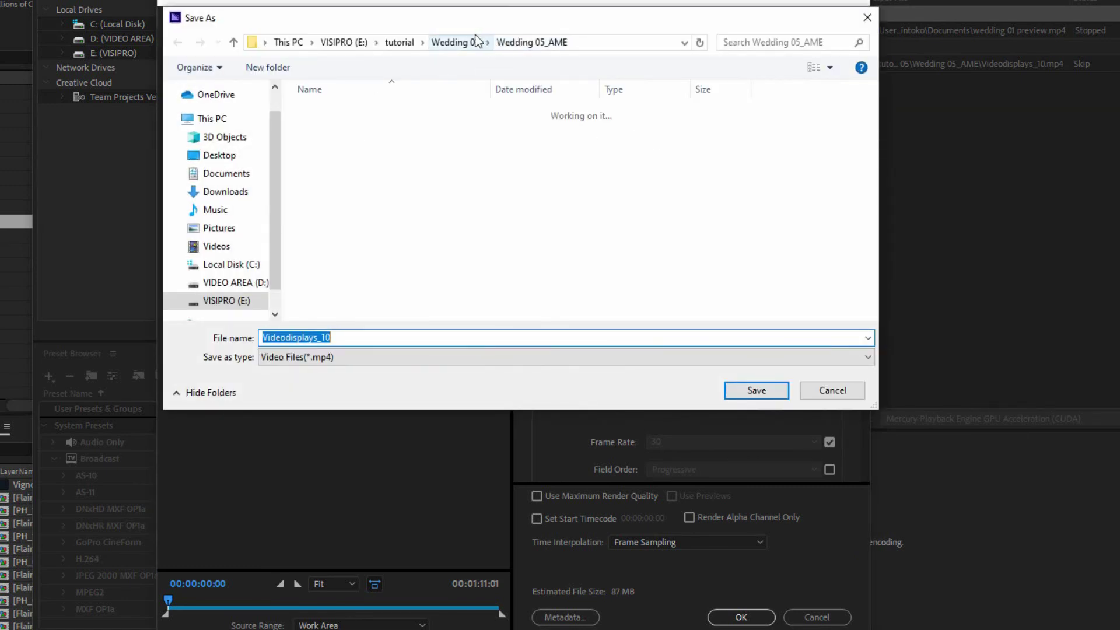
{"action": "left_click", "coordinate": [216, 246]}
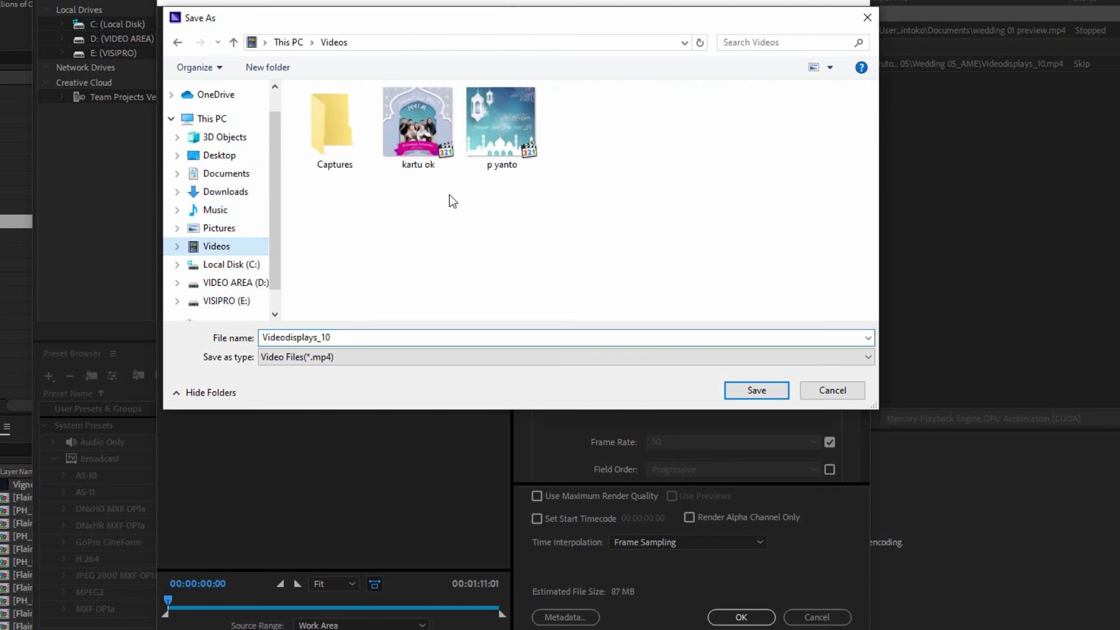
{"action": "double_click", "coordinate": [357, 338]}
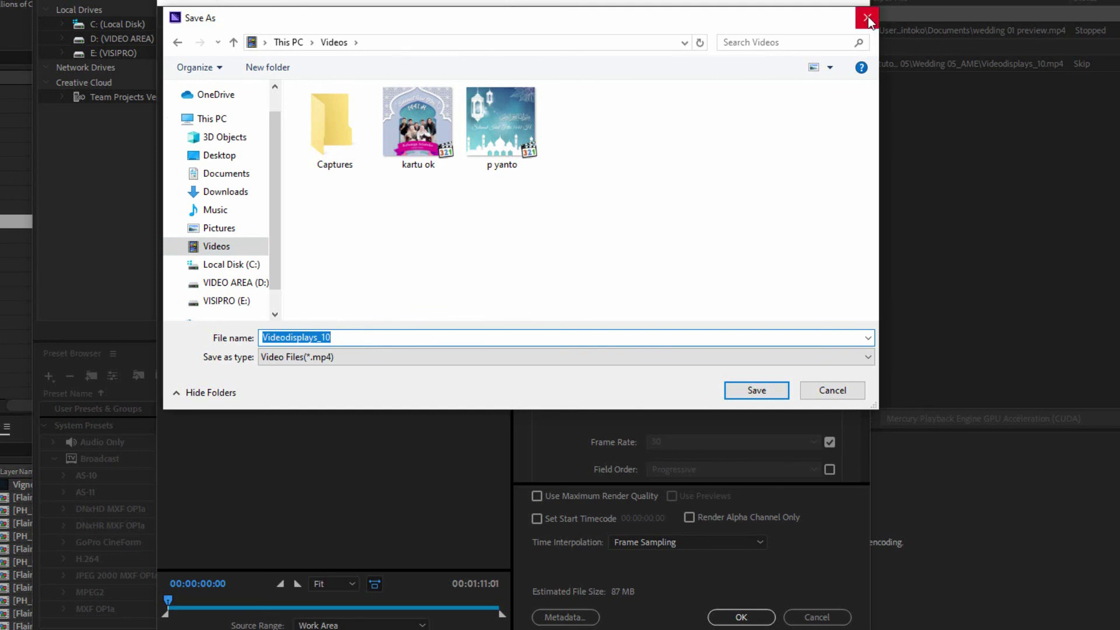
{"action": "type", "text": "w"}
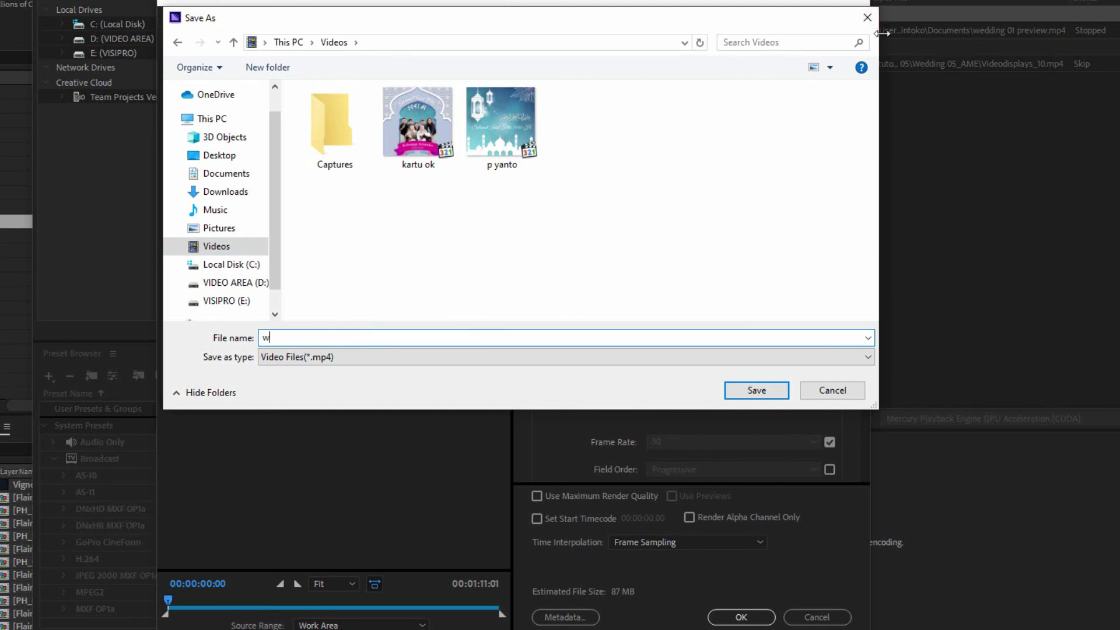
{"action": "type", "text": "edding"}
{"action": "type", "text": " 10"}
{"action": "key", "text": "Return"}
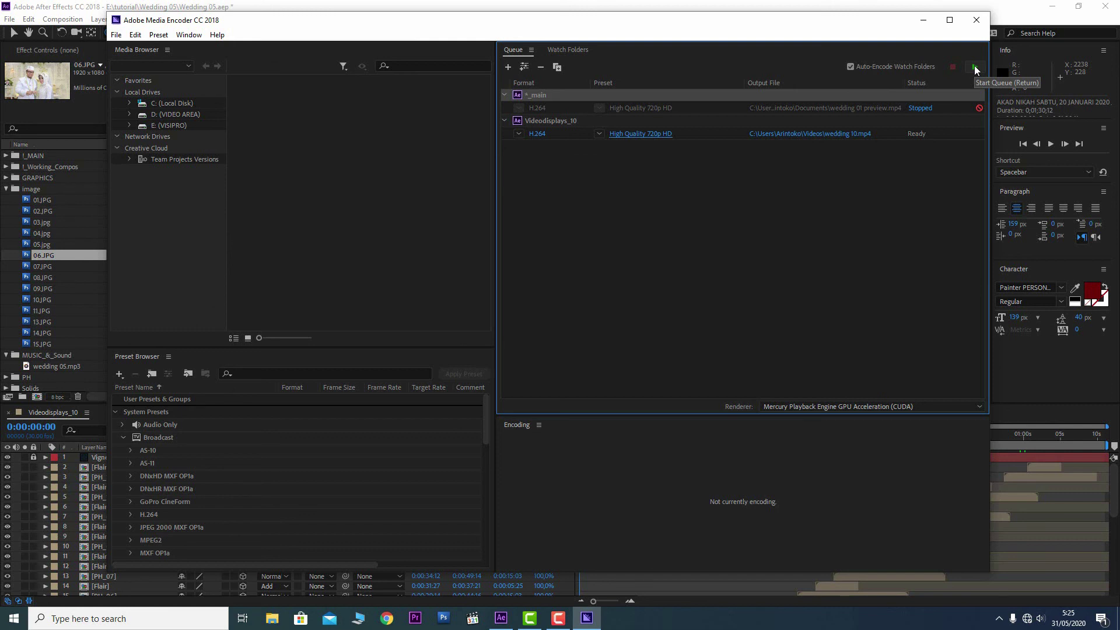
{"action": "left_click", "coordinate": [974, 70]}
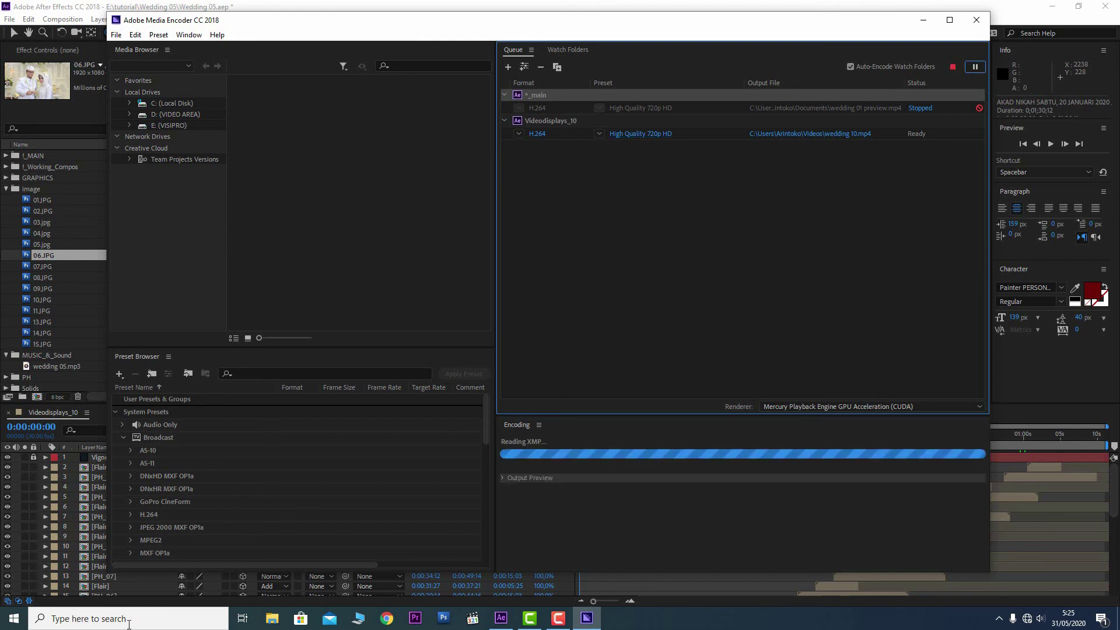